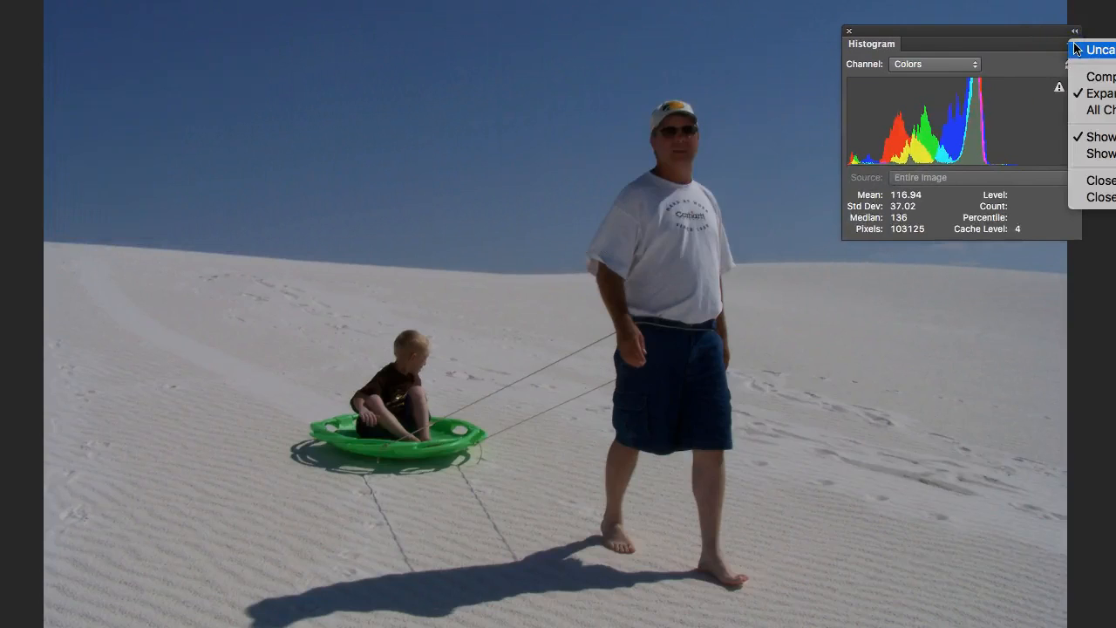
# - Switch the Histogram panel to All Channels View with channels shown in color, and refresh it with uncached data
pyautogui.click(1087, 110)
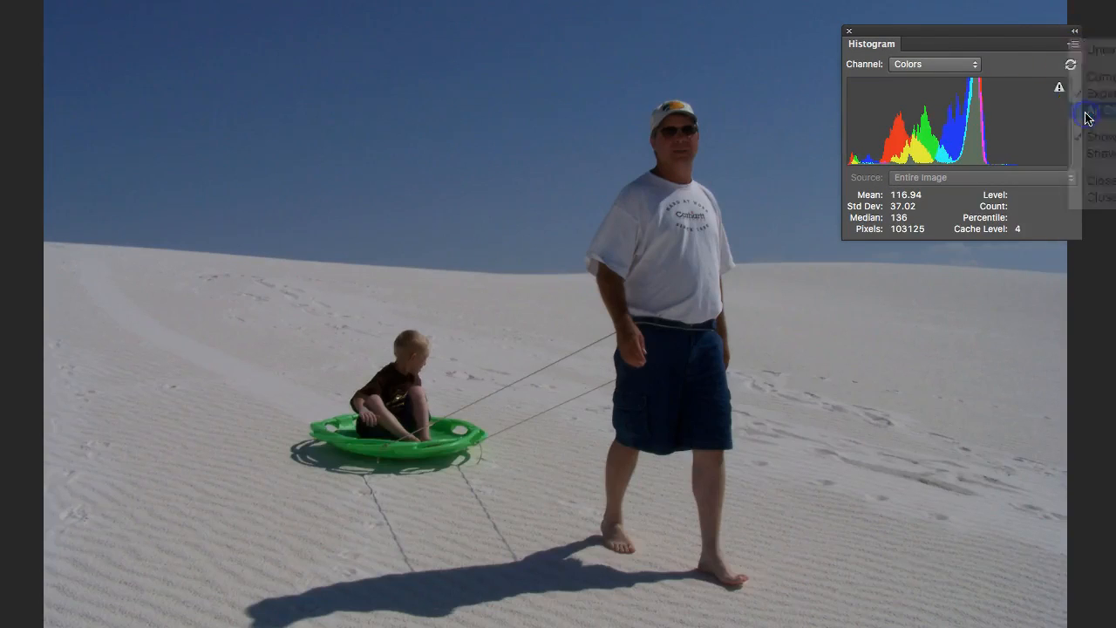
pyautogui.click(1070, 46)
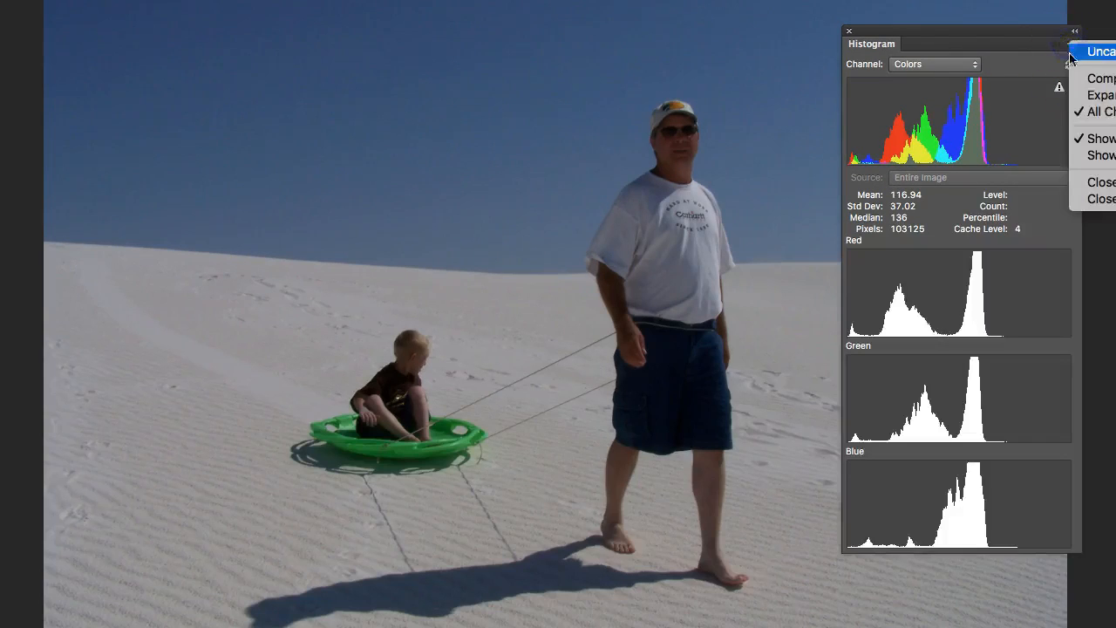
pyautogui.click(1098, 155)
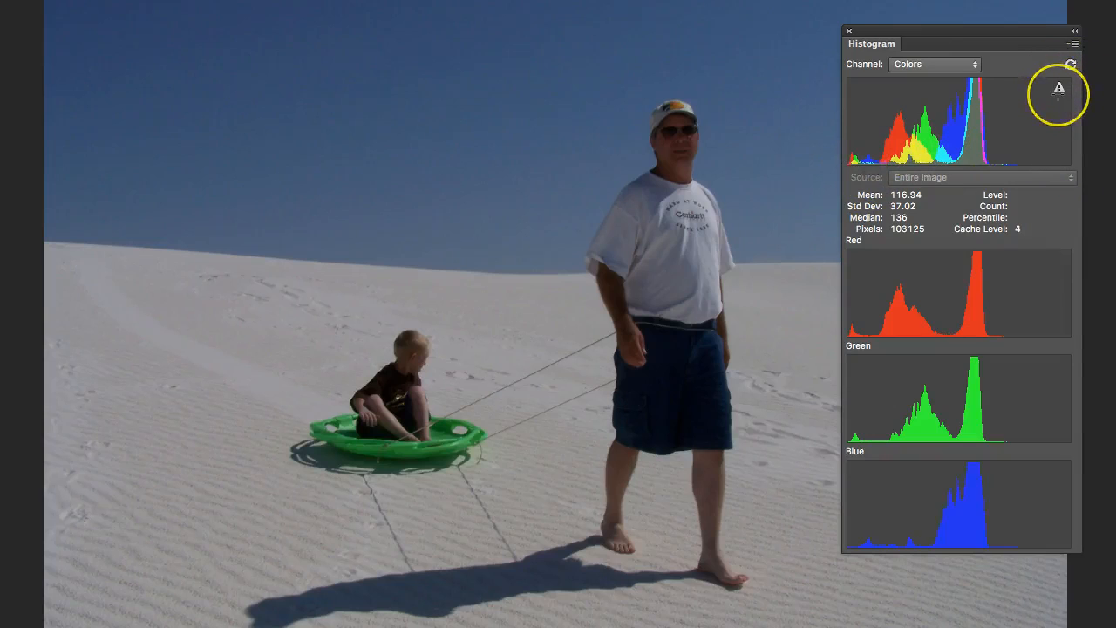
pyautogui.click(1060, 89)
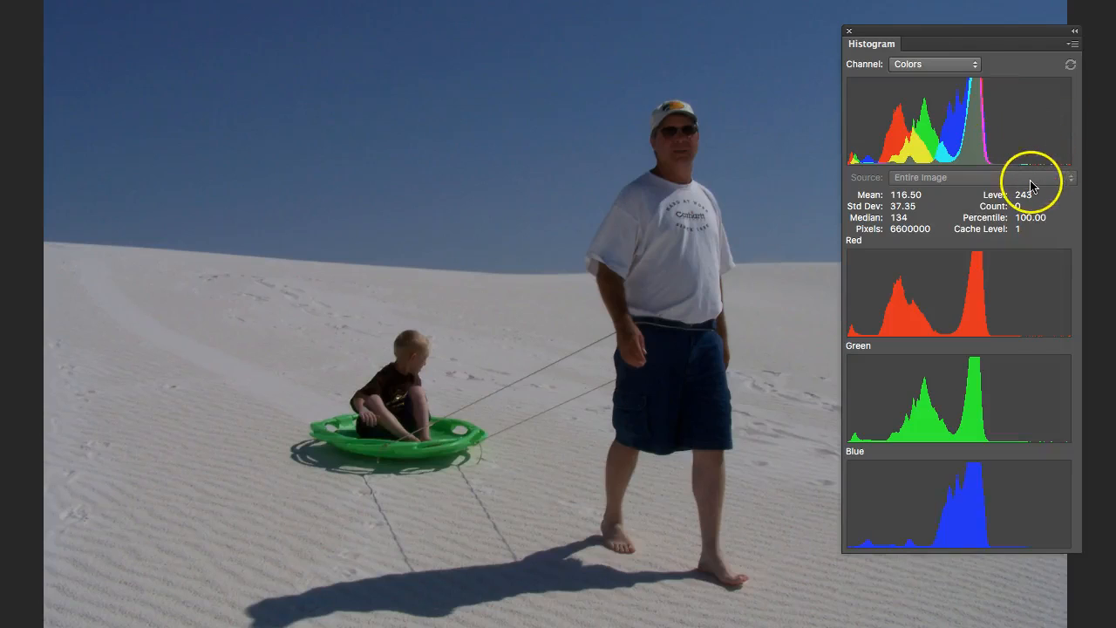
pyautogui.press('Tab')
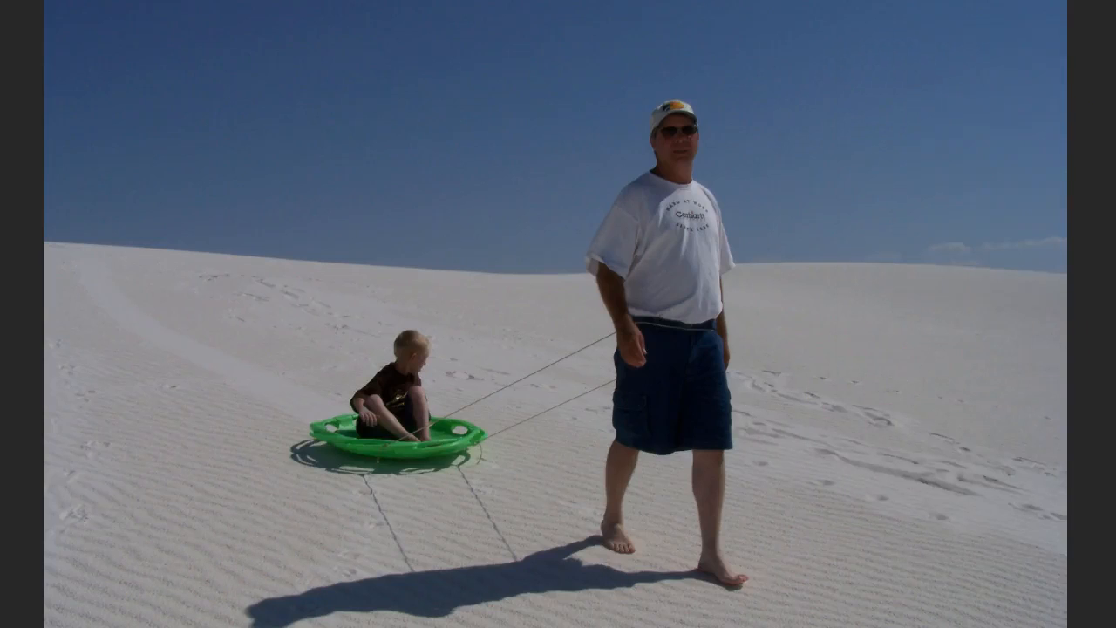
pyautogui.press('Tab')
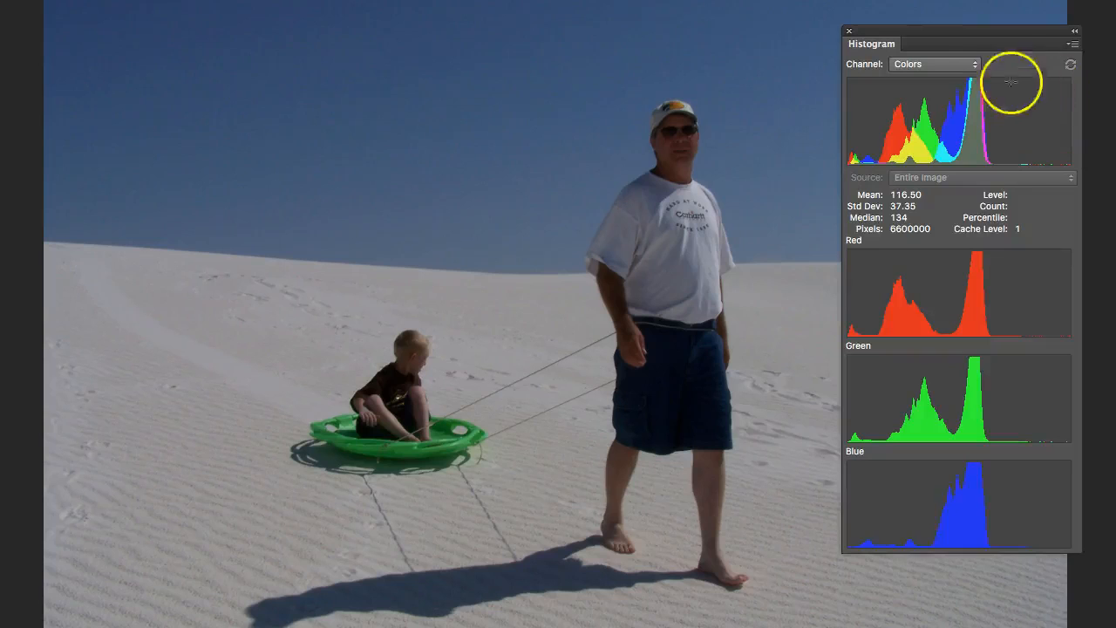
# - Open the Adjustments panel and position it in the upper-left corner of the workspace
pyautogui.moveTo(366, 0); pyautogui.dragTo(103, 45)
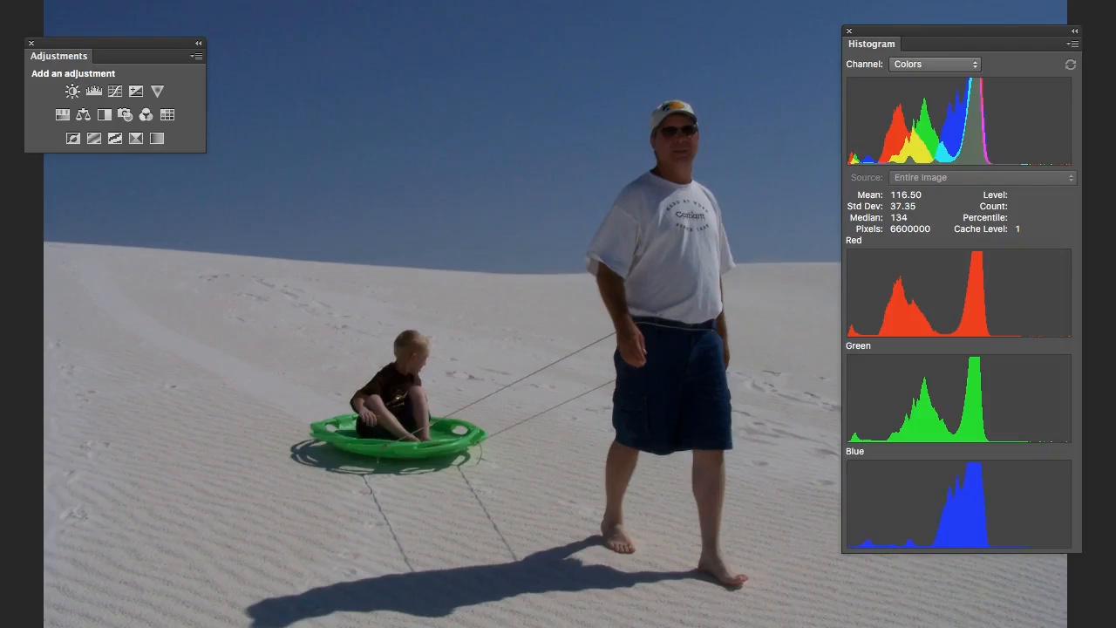
pyautogui.moveTo(170, 50); pyautogui.dragTo(172, 51)
pyautogui.moveTo(87, 53)
pyautogui.mouseDown()
pyautogui.moveTo(305, 43)
pyautogui.moveTo(84, 43)
pyautogui.mouseUp()
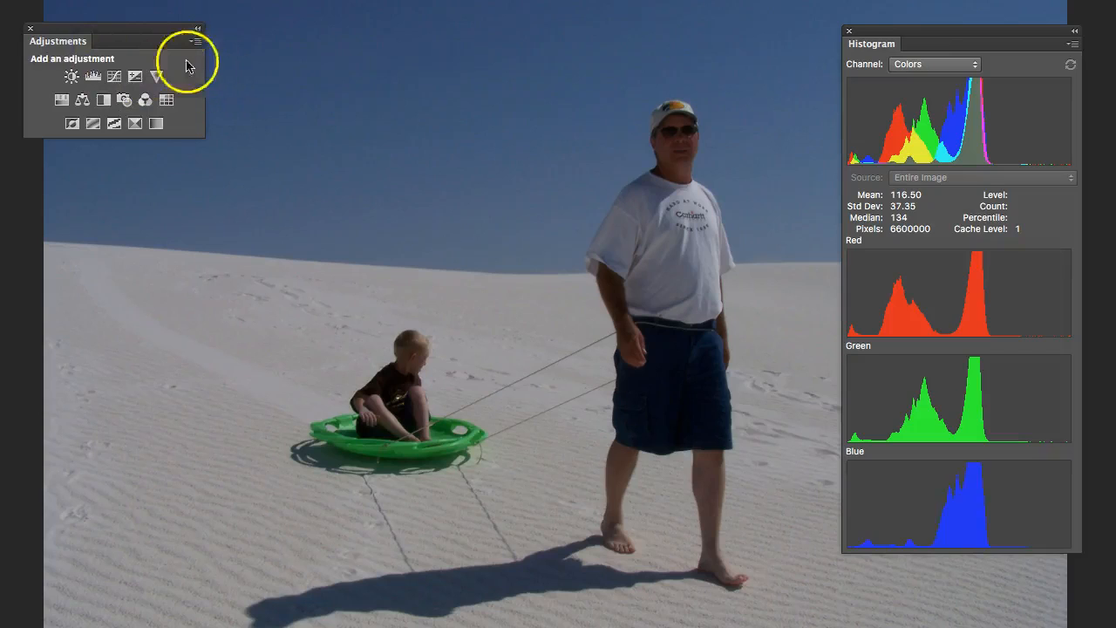
pyautogui.moveTo(155, 34); pyautogui.dragTo(152, 29)
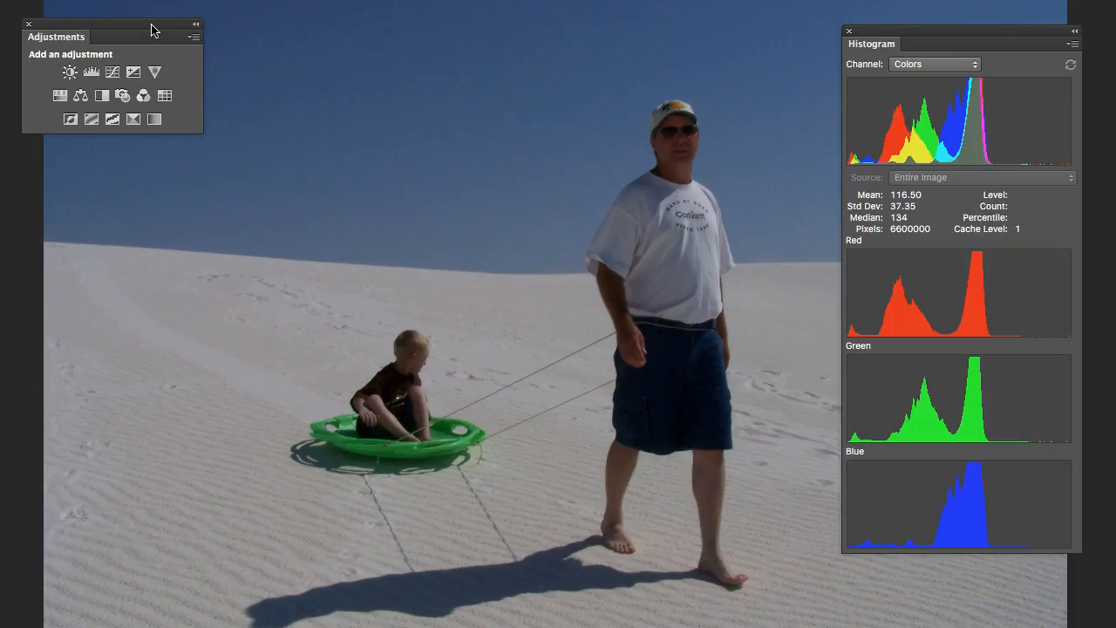
pyautogui.moveTo(151, 29); pyautogui.dragTo(146, 25)
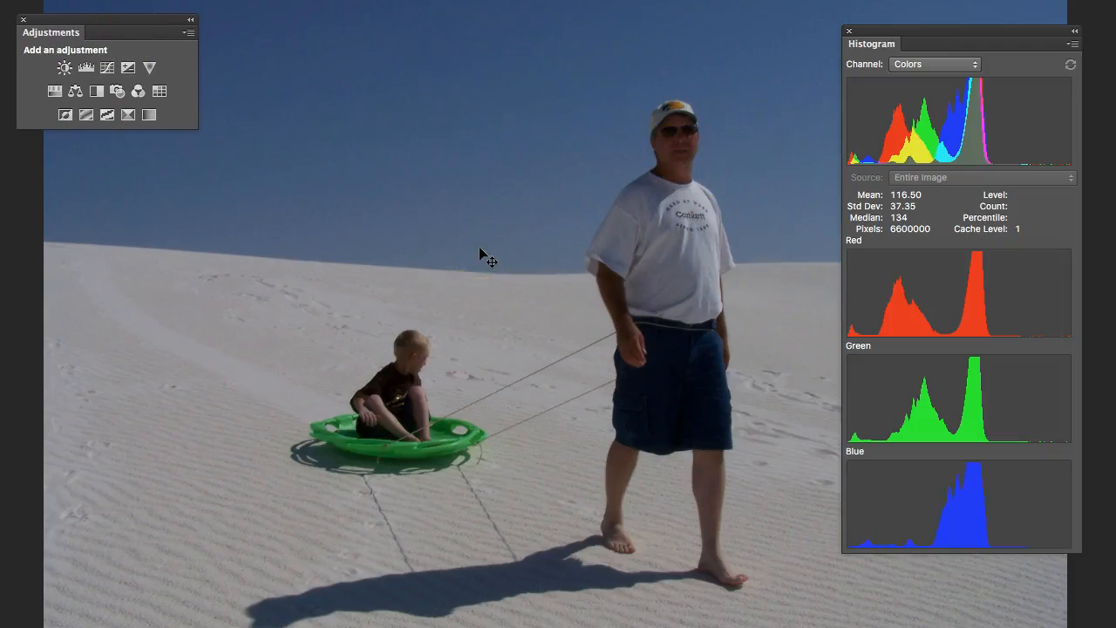
# - Add a Curves adjustment layer and move its white-point slider to input 173
pyautogui.click(108, 70)
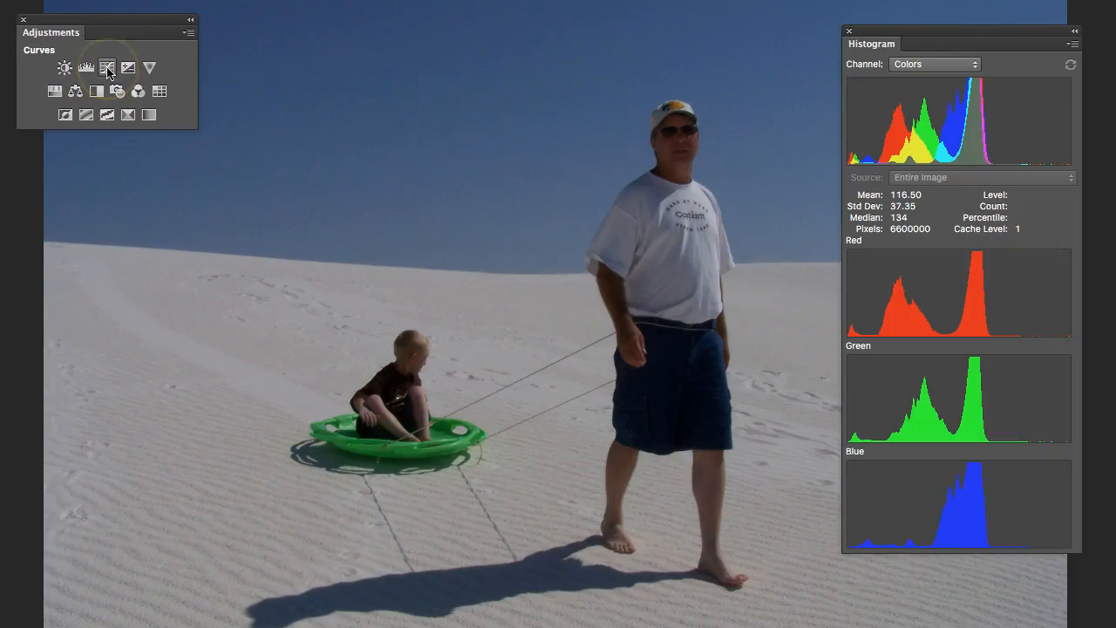
pyautogui.click(108, 70)
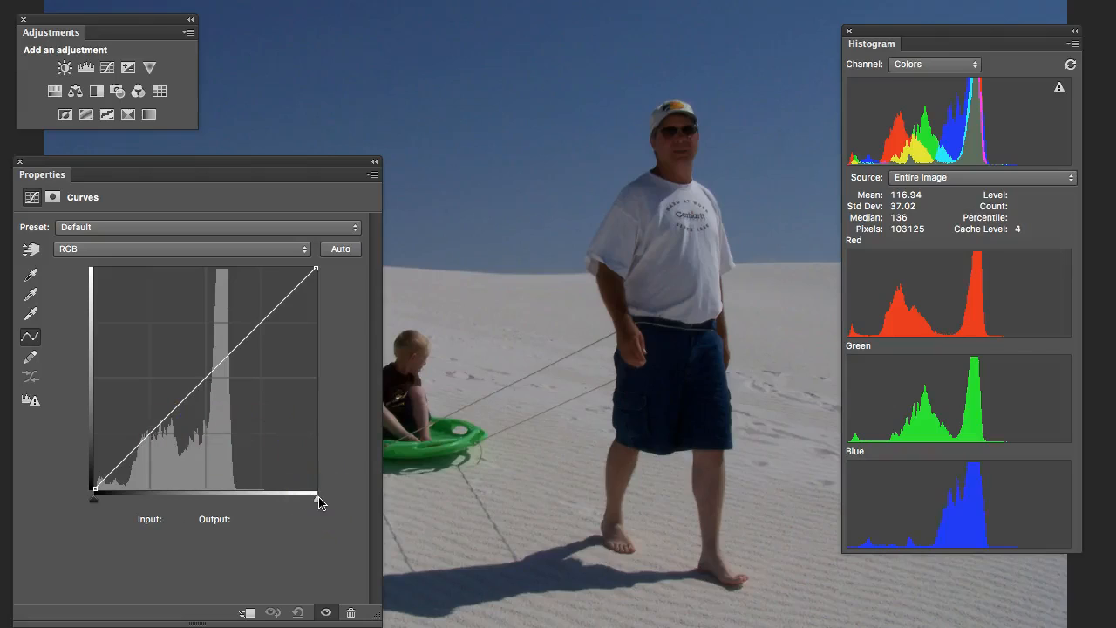
pyautogui.moveTo(319, 503); pyautogui.dragTo(247, 504)
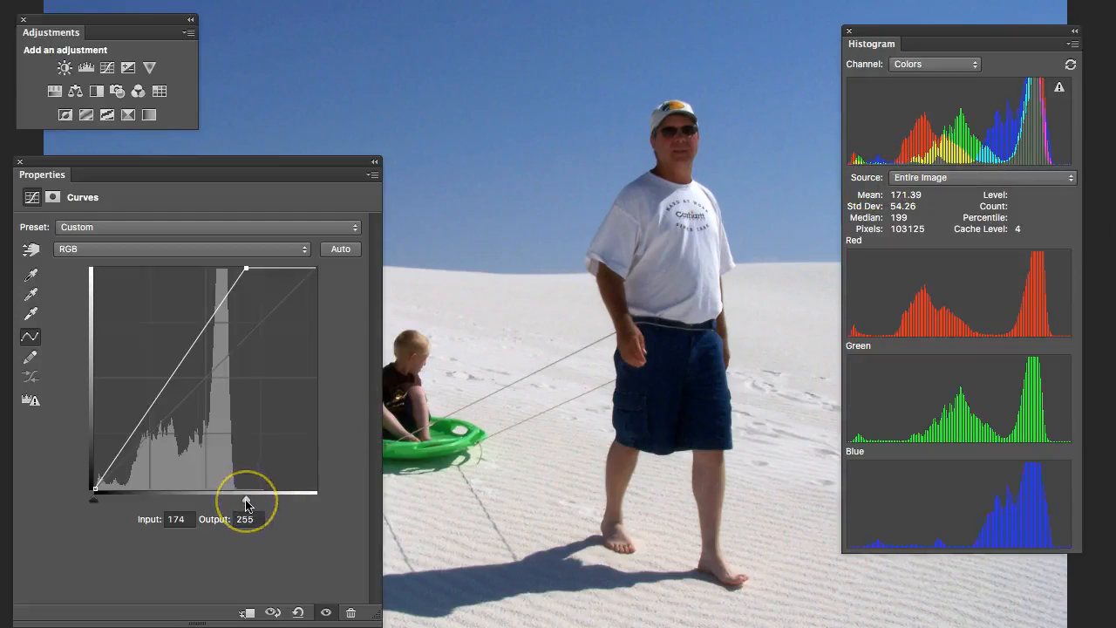
pyautogui.moveTo(248, 505); pyautogui.dragTo(244, 499)
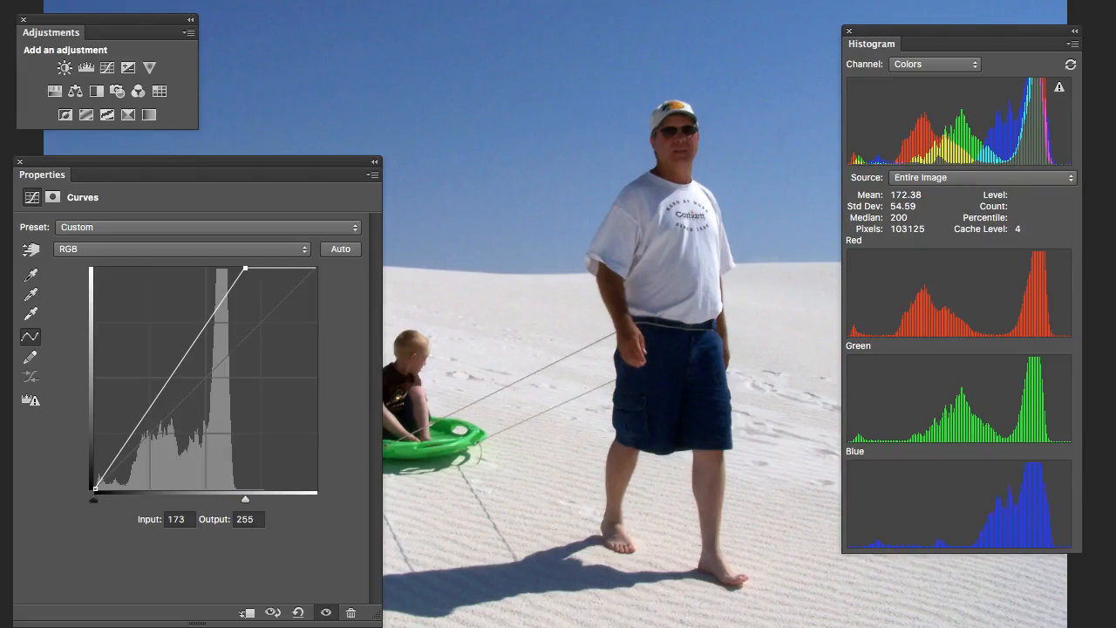
# - Switch to the Color Sampler tool and open the Info panel below the image
pyautogui.press('Tab')
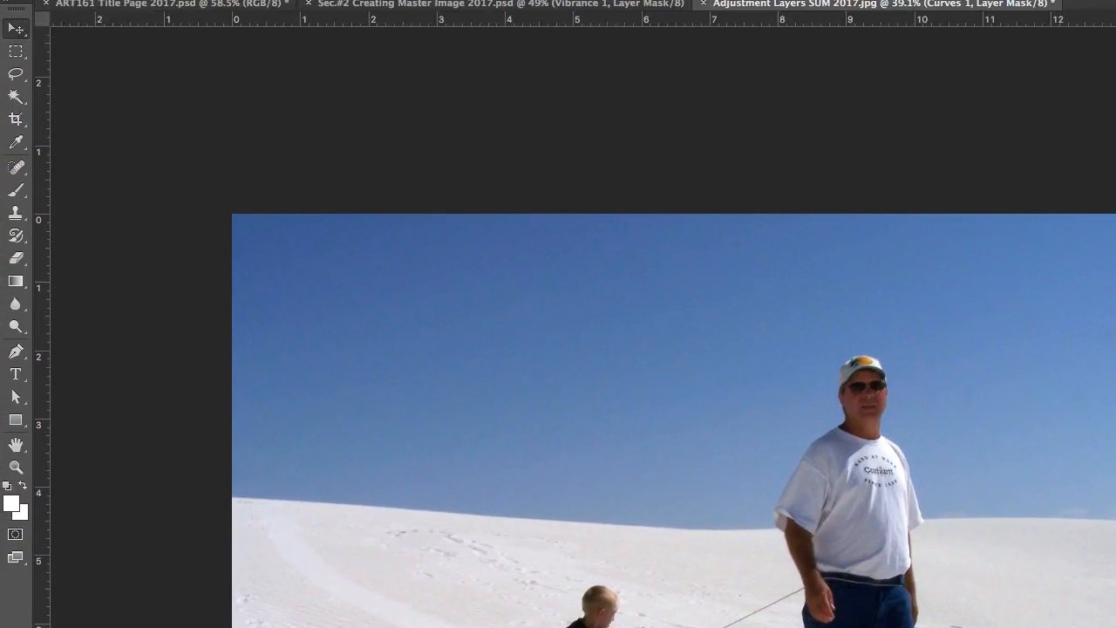
pyautogui.click(15, 143)
pyautogui.hotkey('shift', 'Tab')
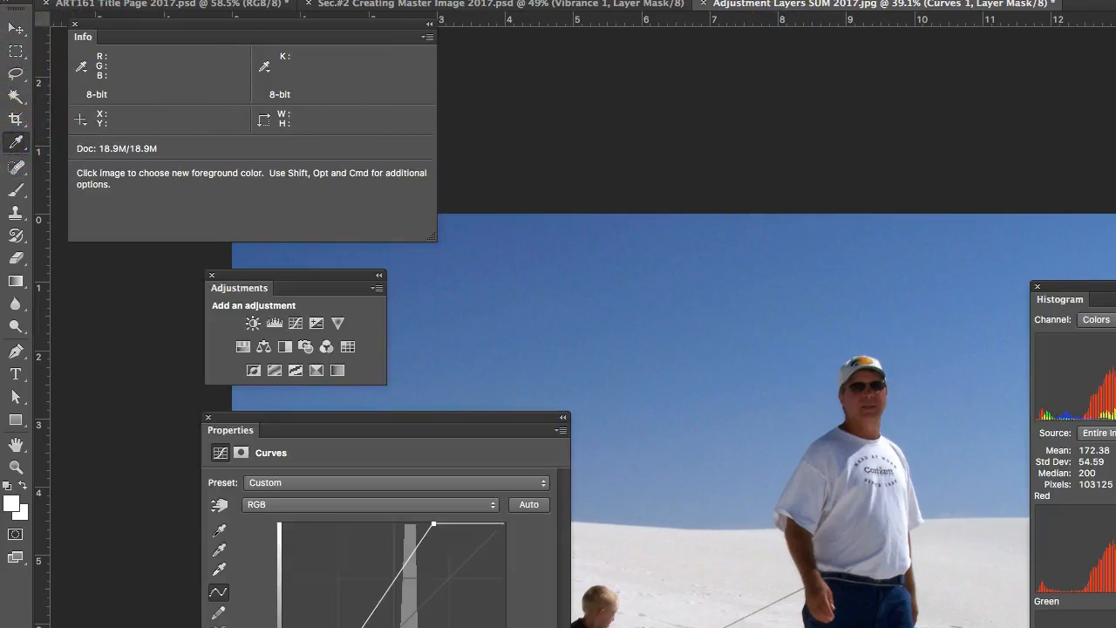
pyautogui.hotkey('shift', 'Tab')
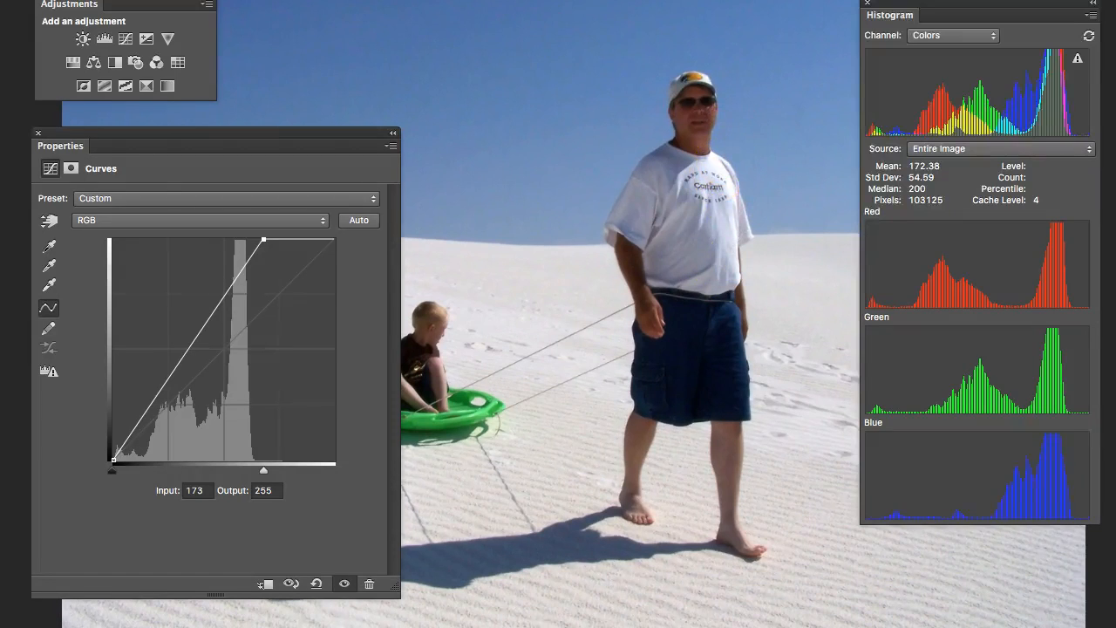
pyautogui.press('F8')
pyautogui.moveTo(250, 94); pyautogui.dragTo(712, 485)
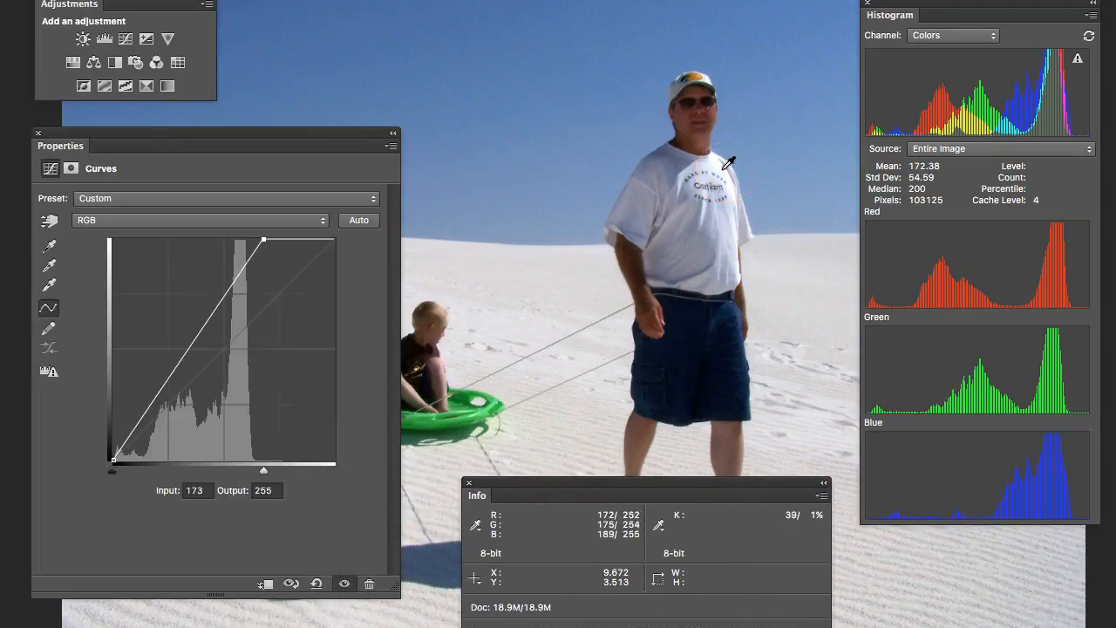
# - Place a color sampler on the man's white shirt
pyautogui.click(719, 226)
pyautogui.click(730, 173)
pyautogui.click(726, 178)
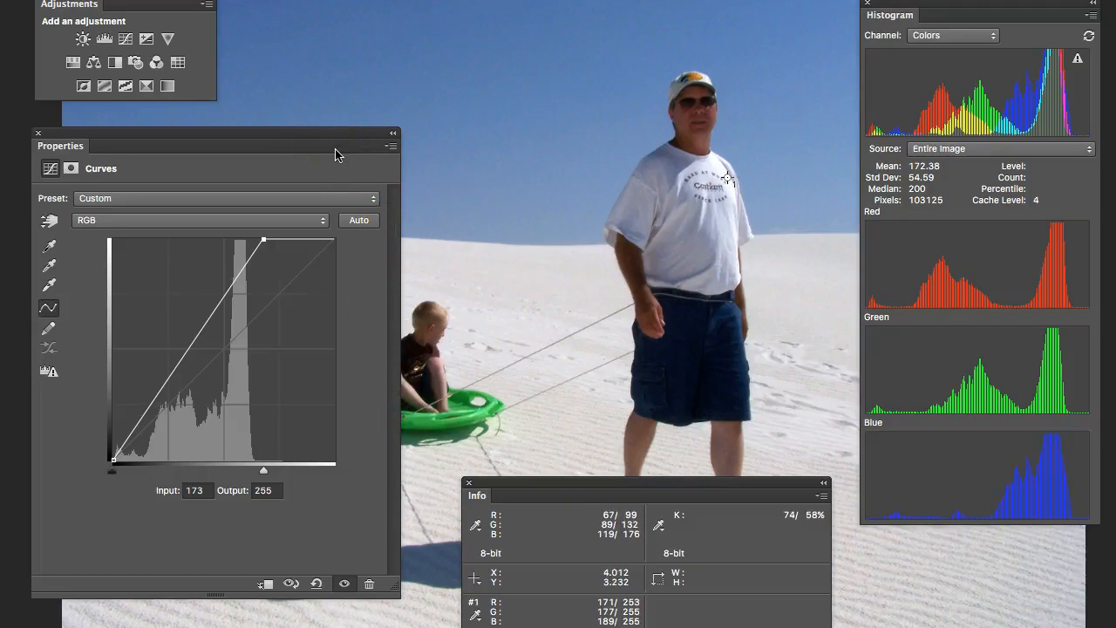
# - Move the curve's black-point slider to input 3 while previewing the clipping
pyautogui.moveTo(561, 488); pyautogui.dragTo(869, 582)
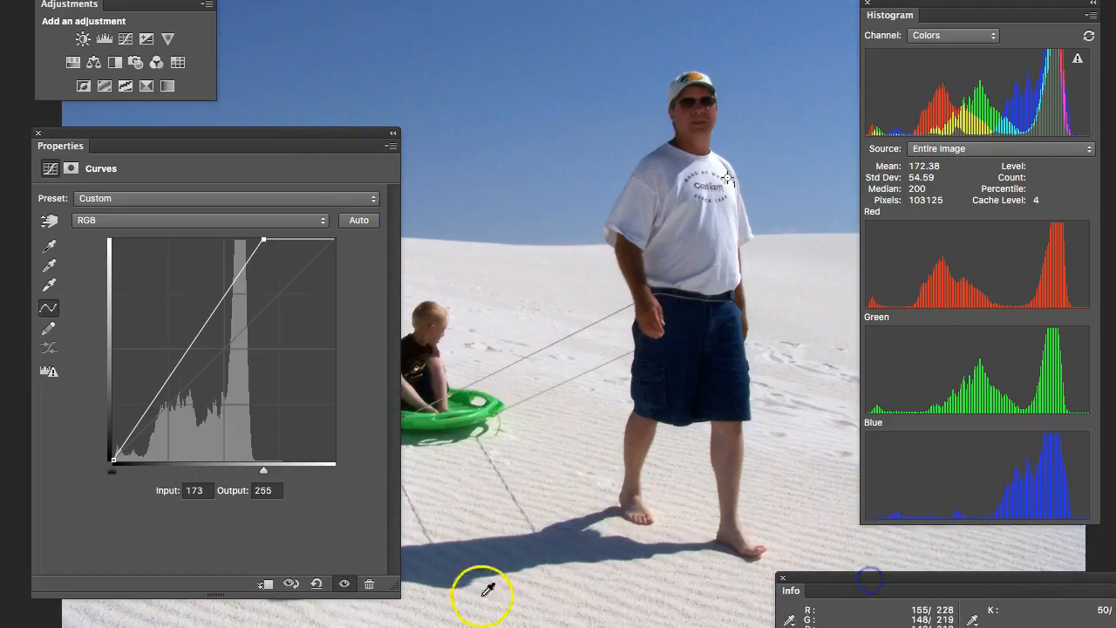
pyautogui.moveTo(113, 462); pyautogui.dragTo(111, 460)
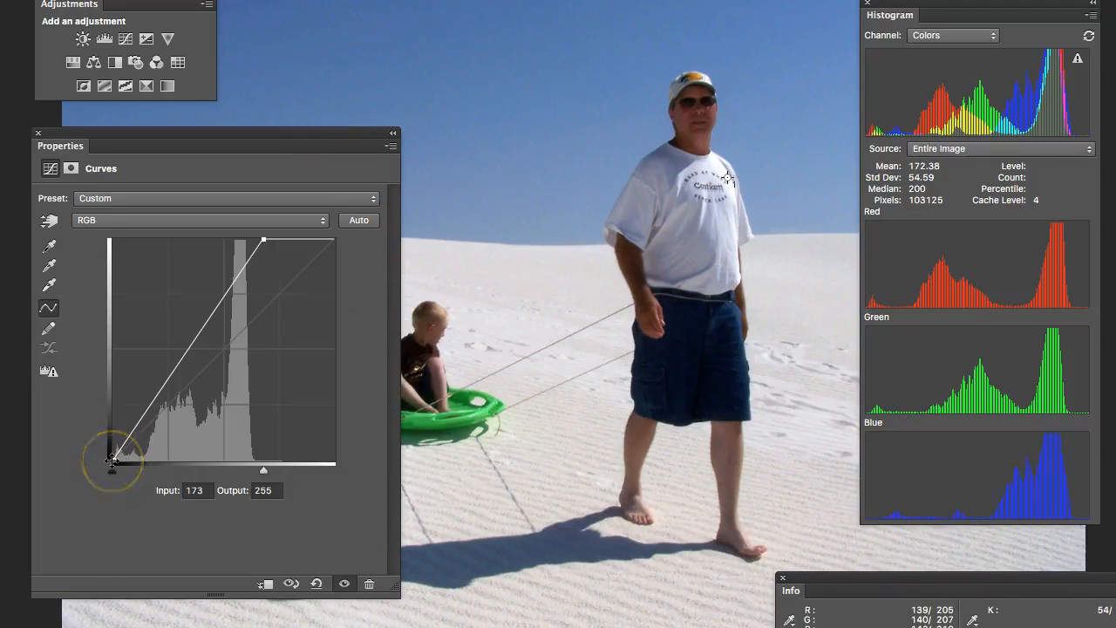
pyautogui.keyDown('alt'); pyautogui.click(111, 461); pyautogui.keyUp('alt')
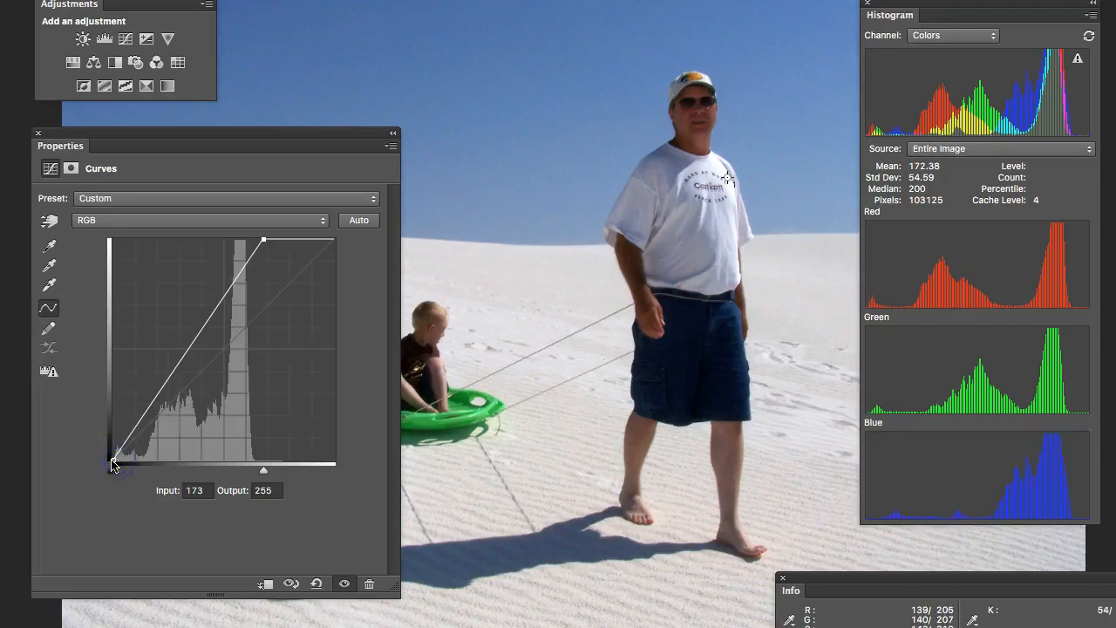
pyautogui.moveTo(112, 464); pyautogui.dragTo(115, 471)
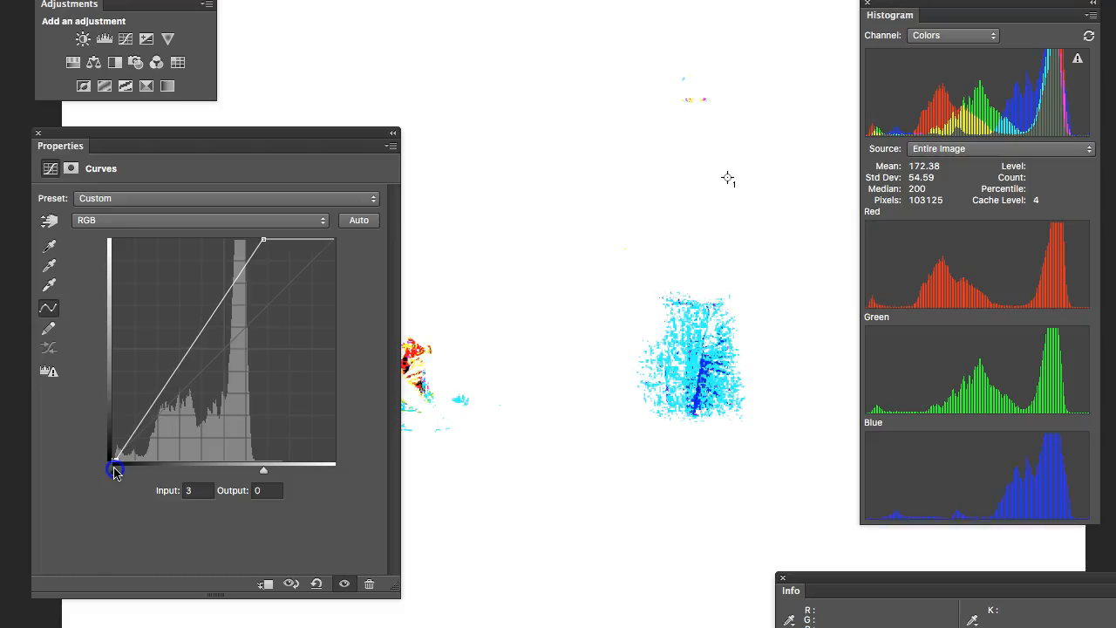
pyautogui.moveTo(114, 471); pyautogui.dragTo(114, 471)
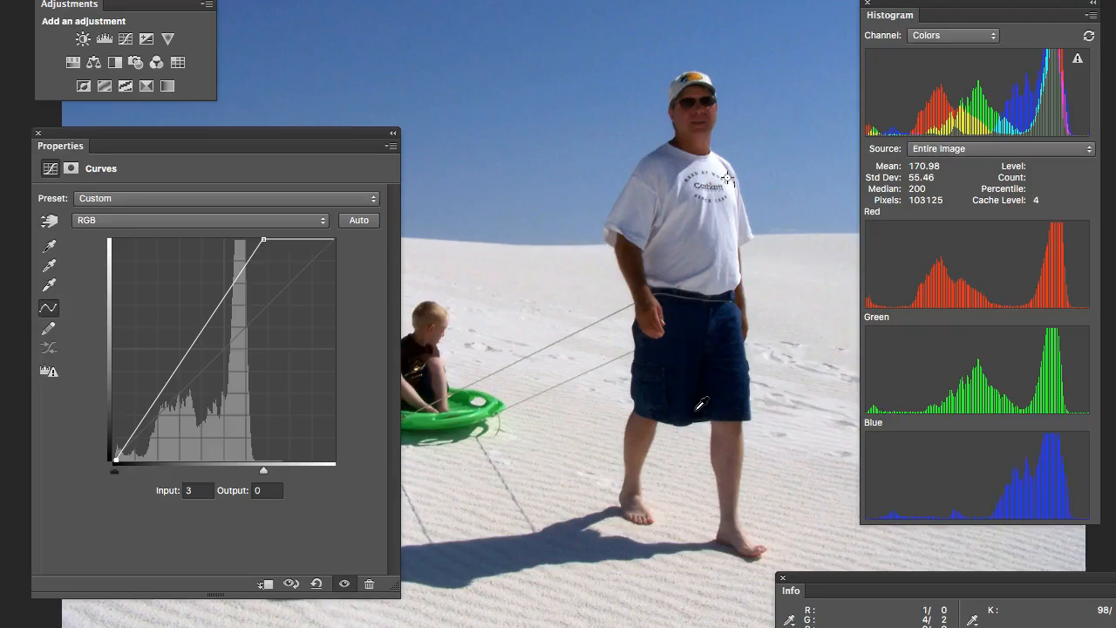
# - Place a second color sampler on the man's dark shorts
pyautogui.keyDown('shift'); pyautogui.click(707, 362); pyautogui.keyUp('shift')
pyautogui.moveTo(1089, 572); pyautogui.dragTo(795, 462)
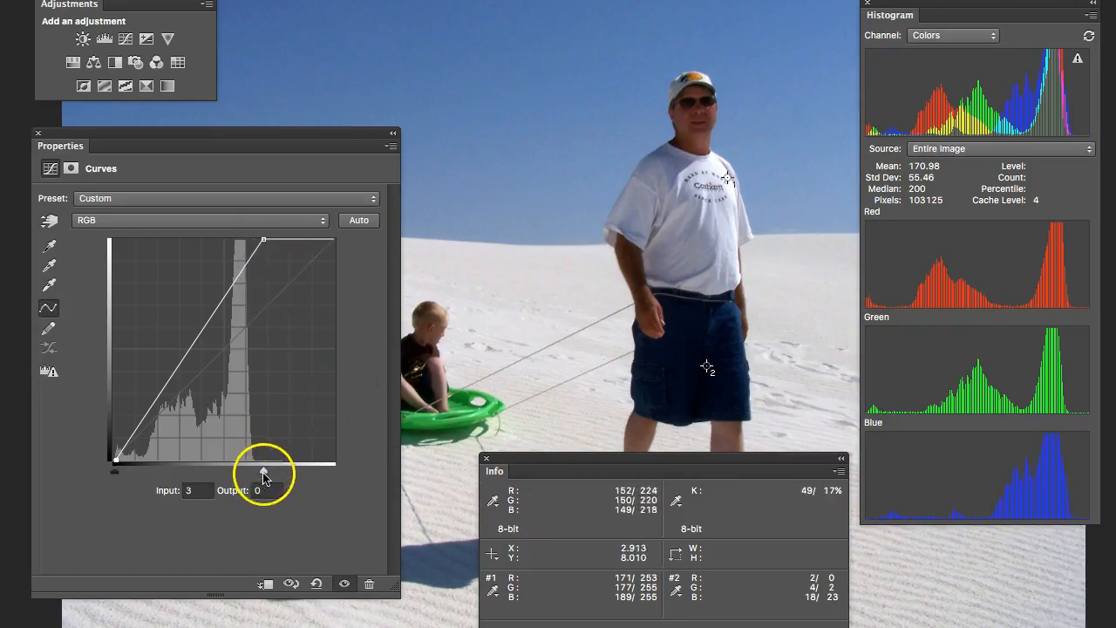
# - Reset the curve's white point to 255 and black point to 0
pyautogui.moveTo(264, 471); pyautogui.dragTo(339, 471)
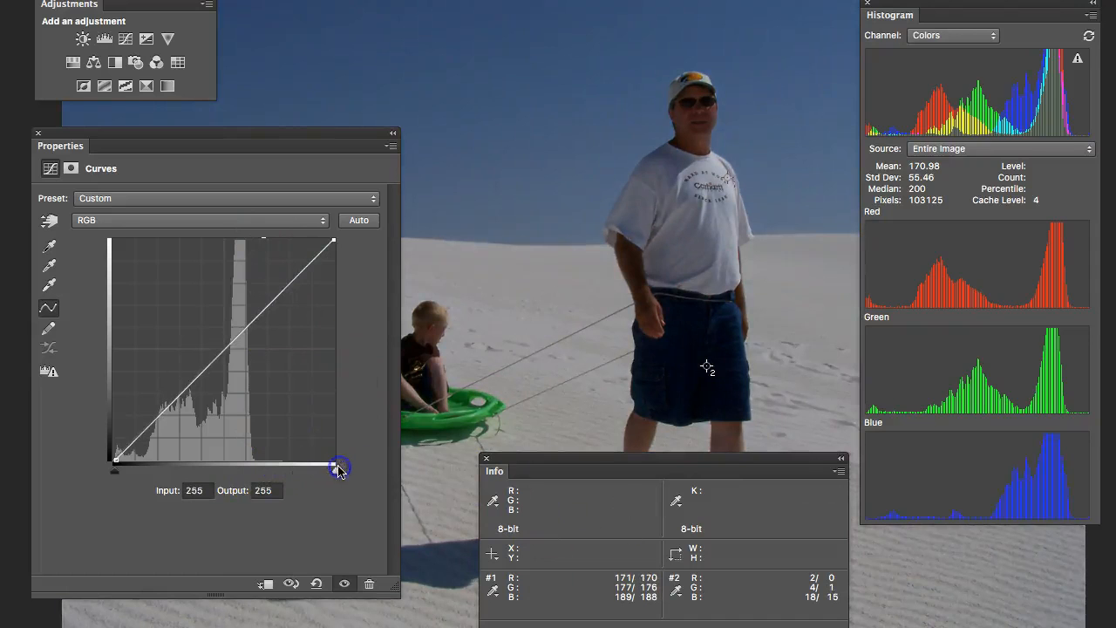
pyautogui.moveTo(116, 478); pyautogui.dragTo(103, 477)
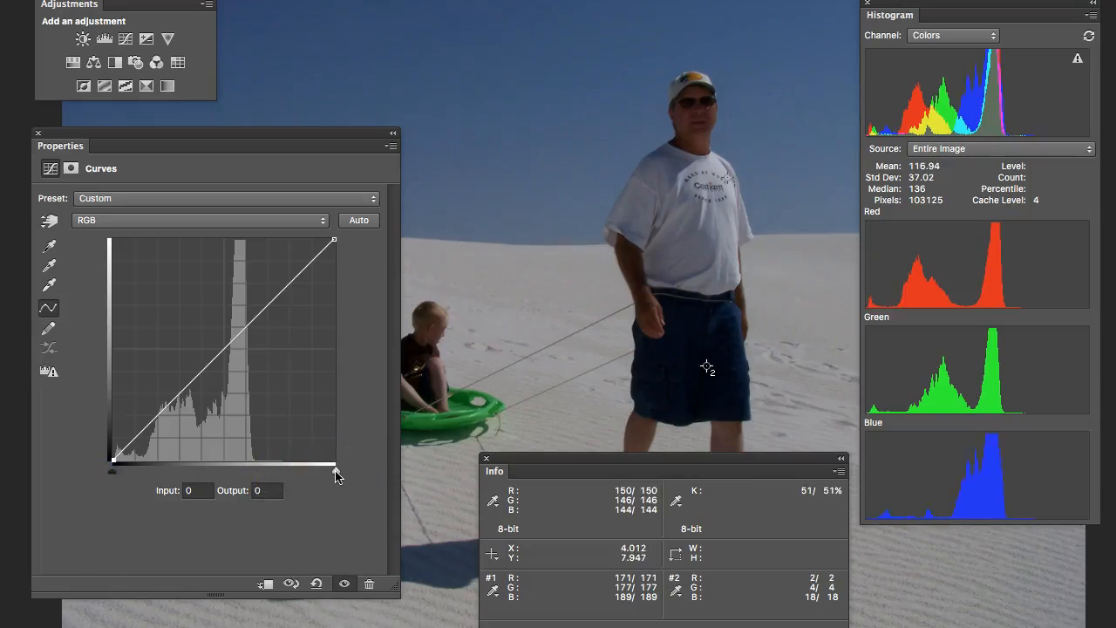
pyautogui.click(337, 473)
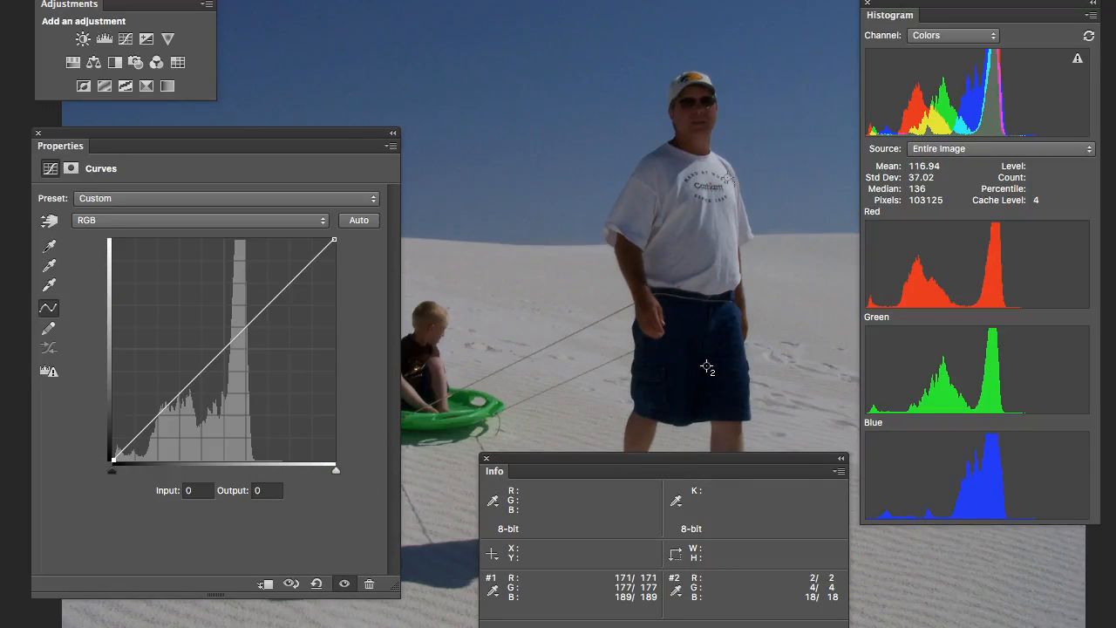
# - Set the sampler's Sample Size to 3 by 3 Average
pyautogui.click(358, 19)
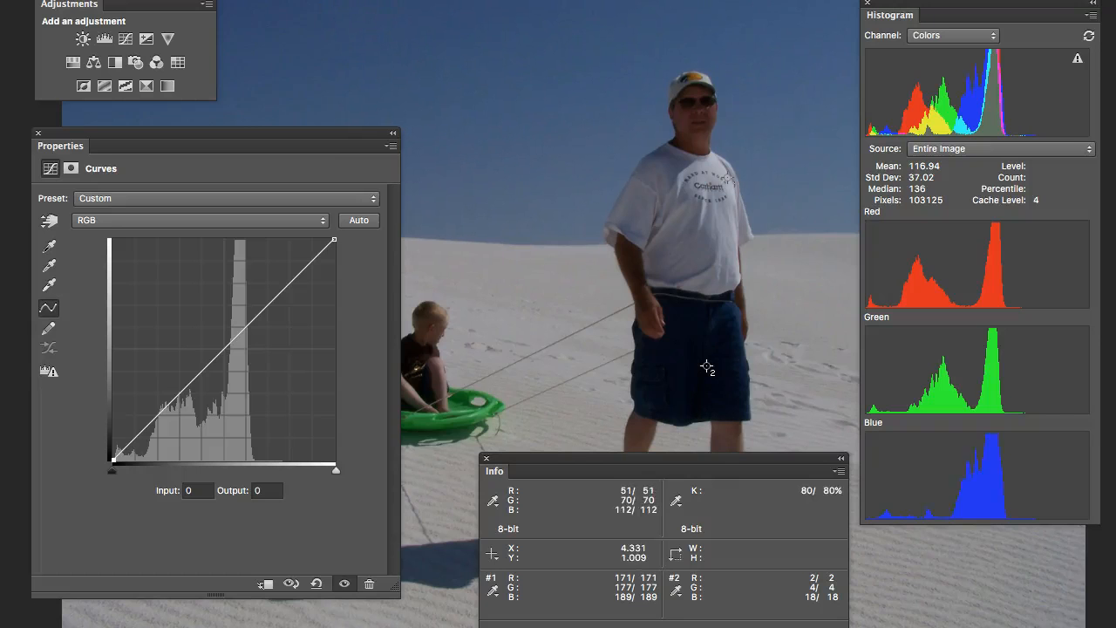
pyautogui.hotkey('shift', 'Tab')
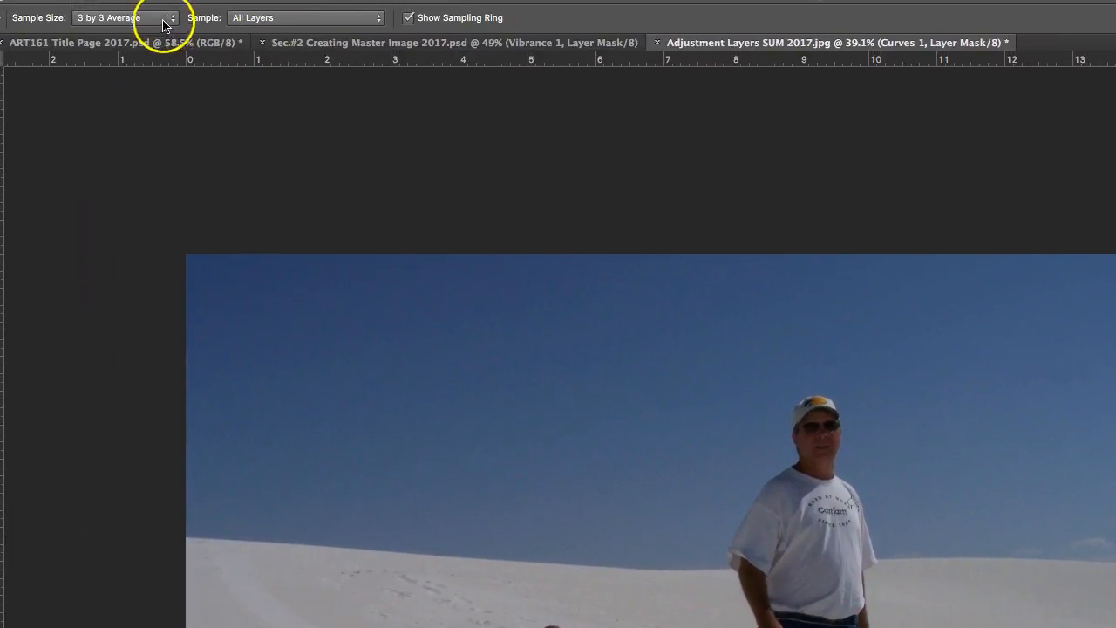
pyautogui.hotkey('shift', 'Tab')
pyautogui.click(175, 19)
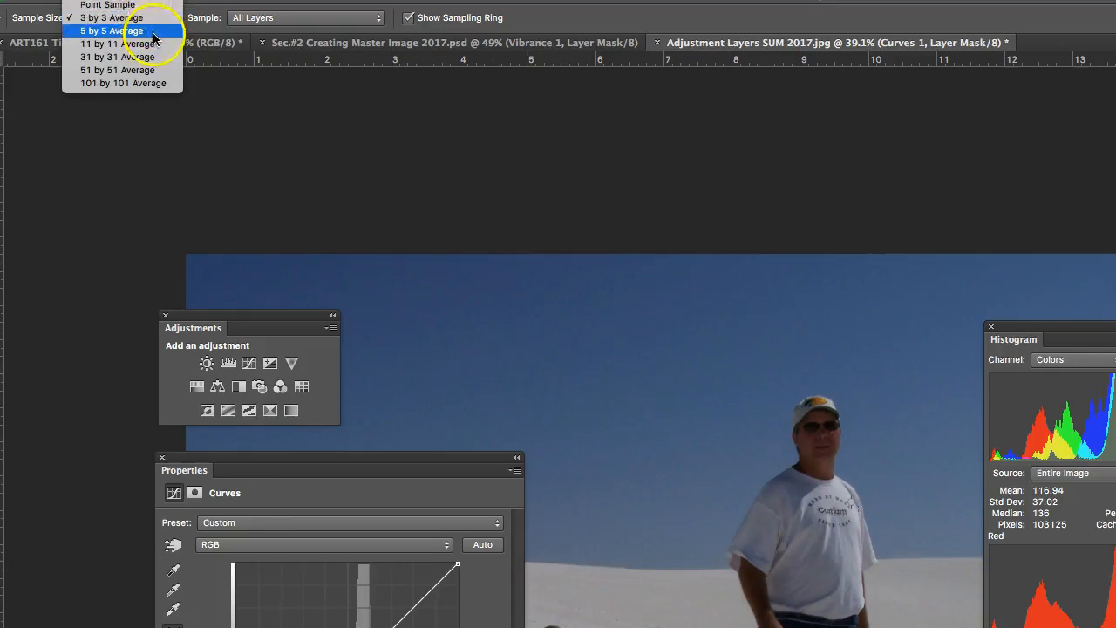
pyautogui.click(146, 19)
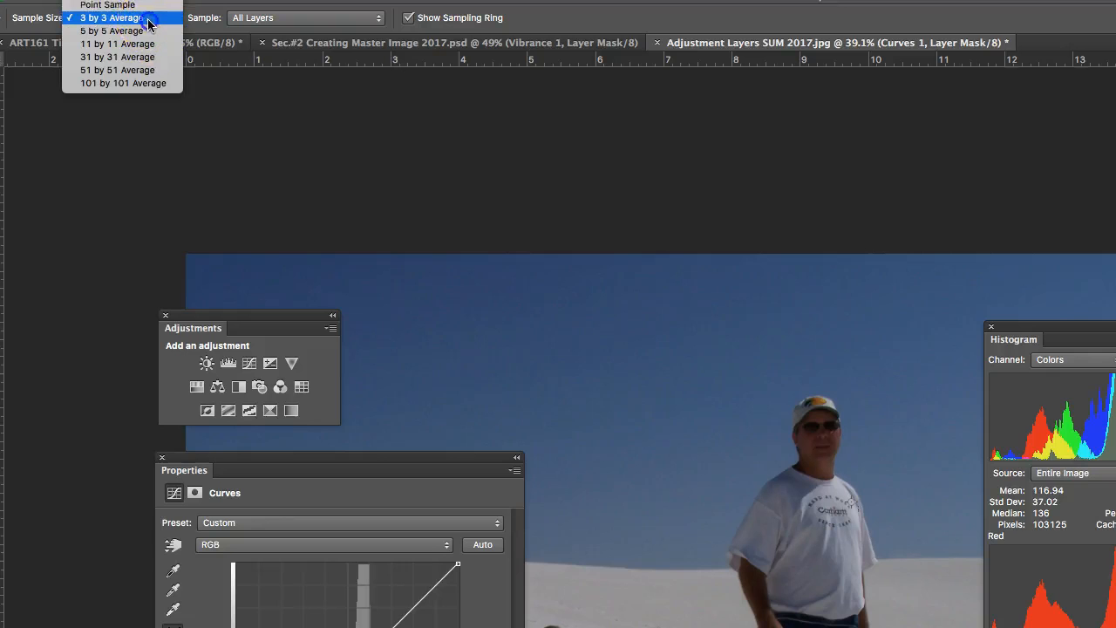
pyautogui.hotkey('shift', 'Tab')
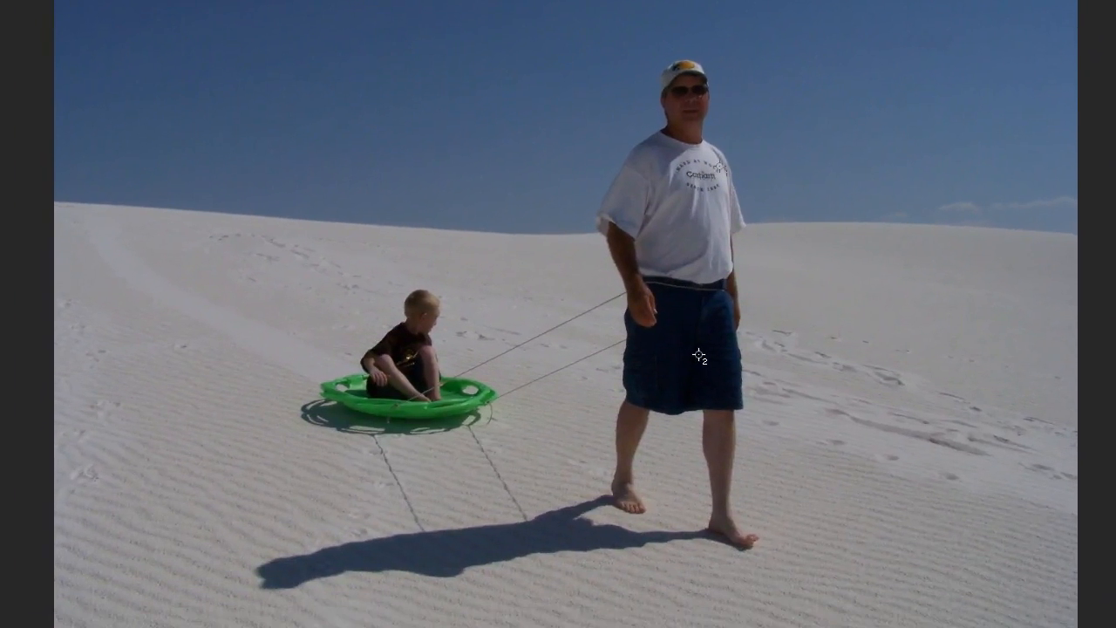
pyautogui.hotkey('shift', 'Tab')
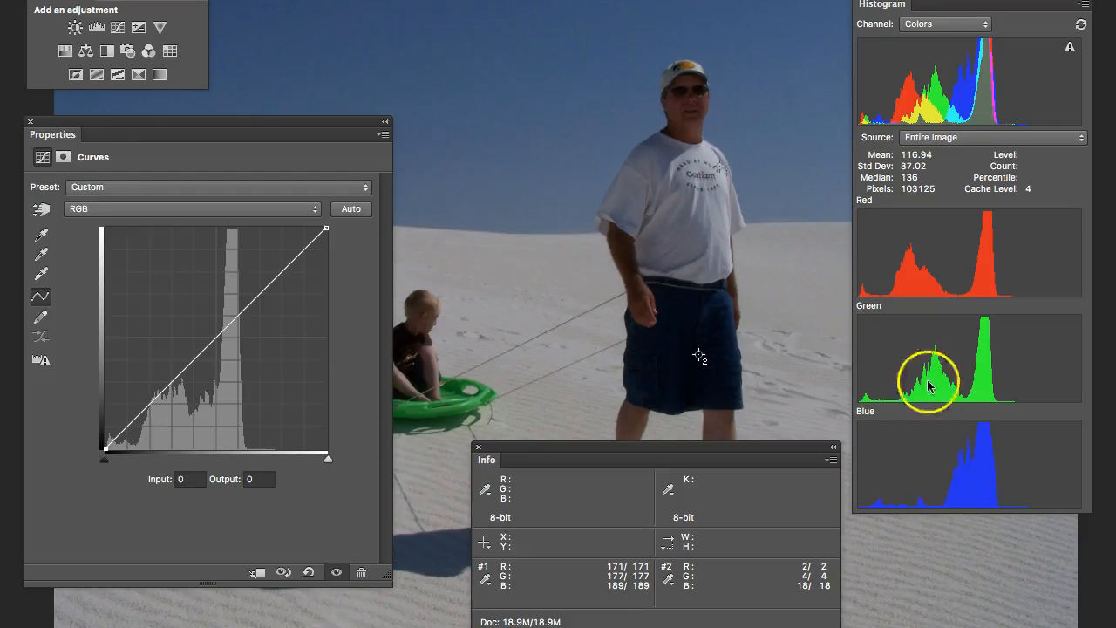
pyautogui.hotkey('shift', 'Tab')
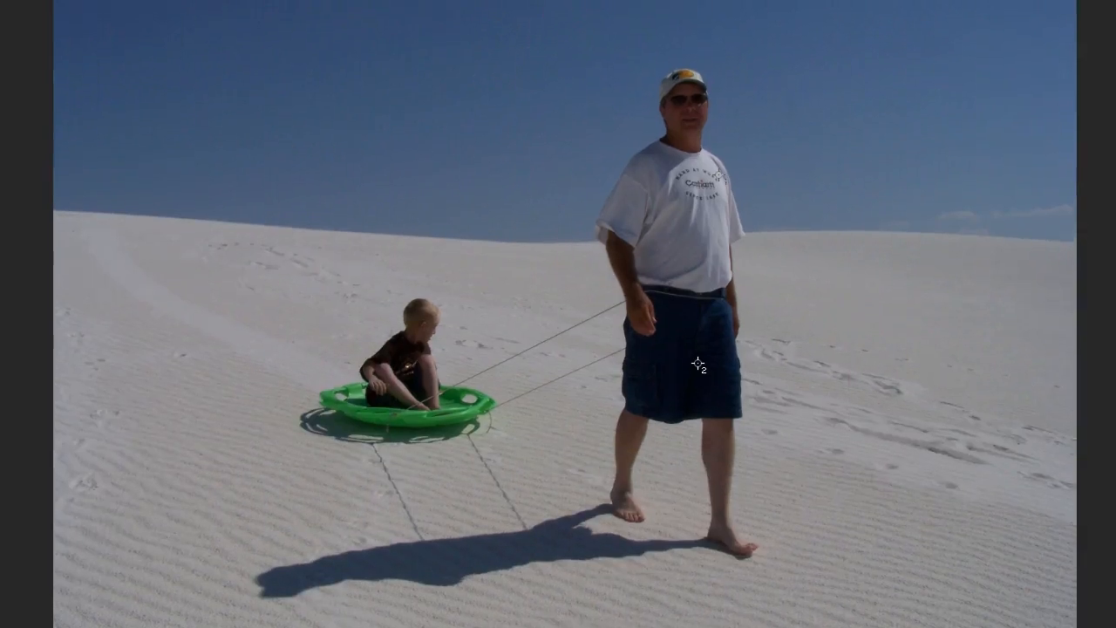
# - Bring the panels back and move the curve's white point to input 188, output 255
pyautogui.hotkey('shift', 'Tab')
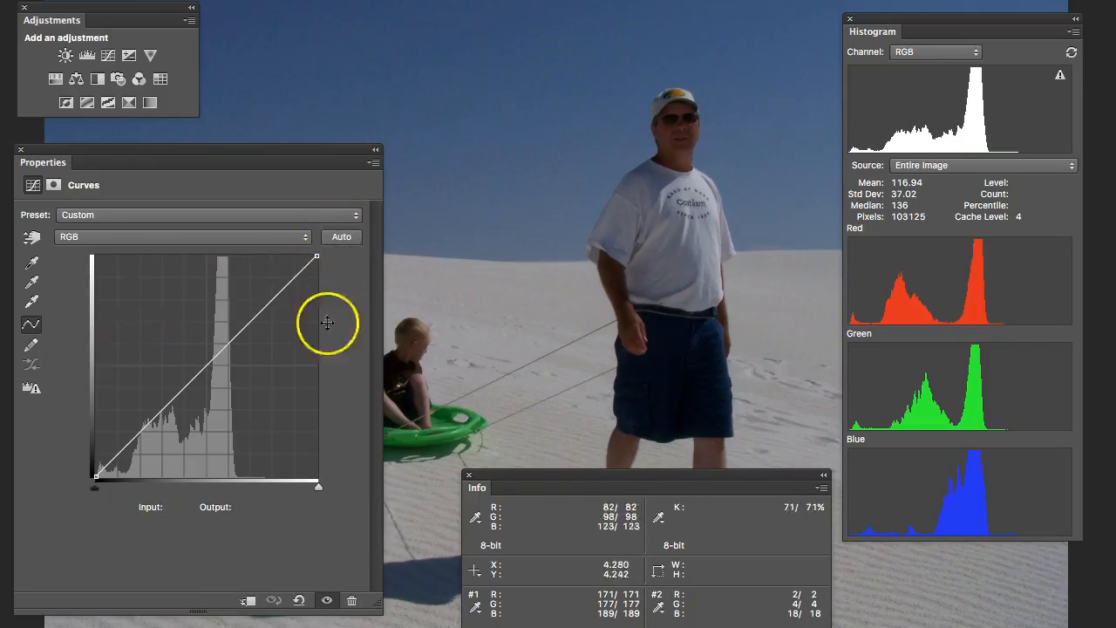
pyautogui.moveTo(319, 254); pyautogui.dragTo(271, 250)
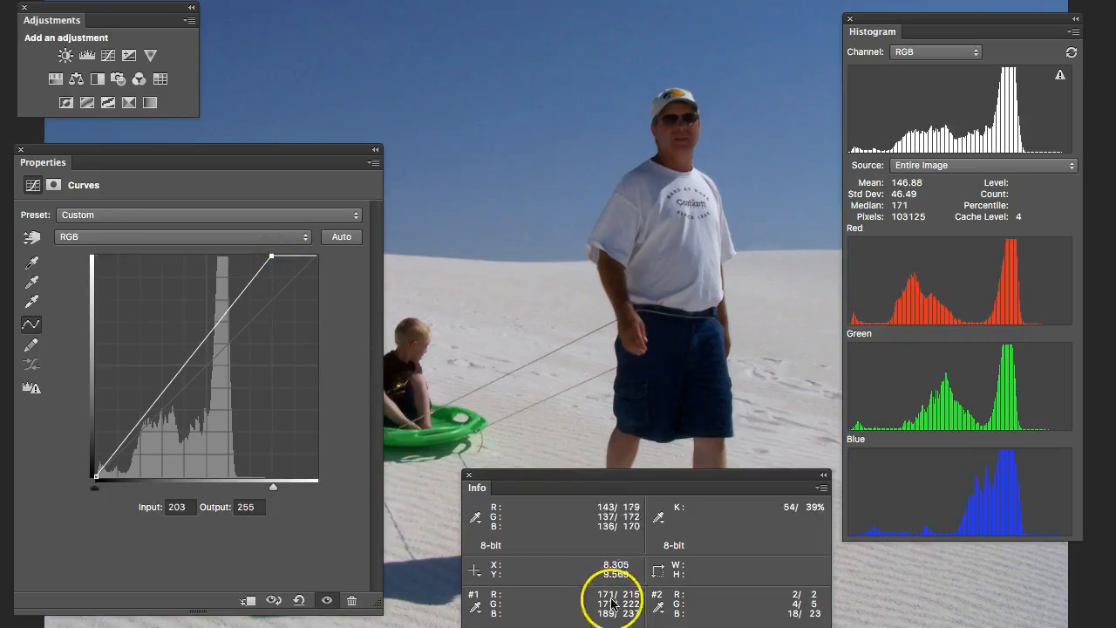
pyautogui.moveTo(270, 256); pyautogui.dragTo(267, 256)
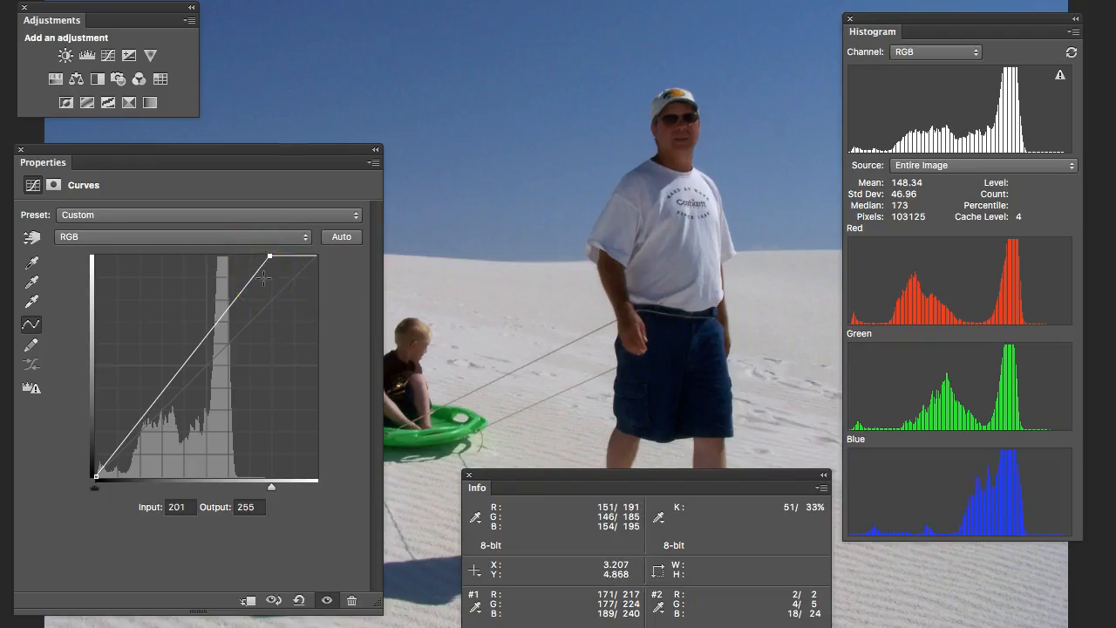
pyautogui.press('Left')
pyautogui.press('Left')
pyautogui.press('Left')
pyautogui.press('Left')
pyautogui.press('Left')
pyautogui.press('Left')
pyautogui.press('Left')
pyautogui.press('Left')
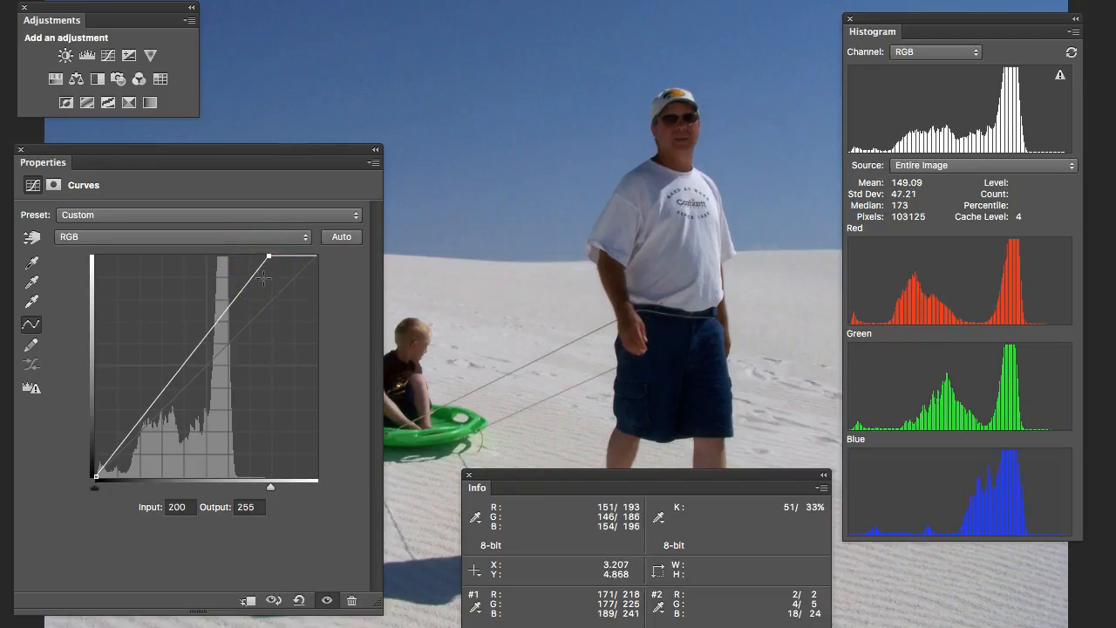
pyautogui.press('Left')
pyautogui.press('Left')
pyautogui.press('Left')
pyautogui.press('Left')
pyautogui.press('Left')
pyautogui.press('Left')
pyautogui.press('Left')
pyautogui.press('Left')
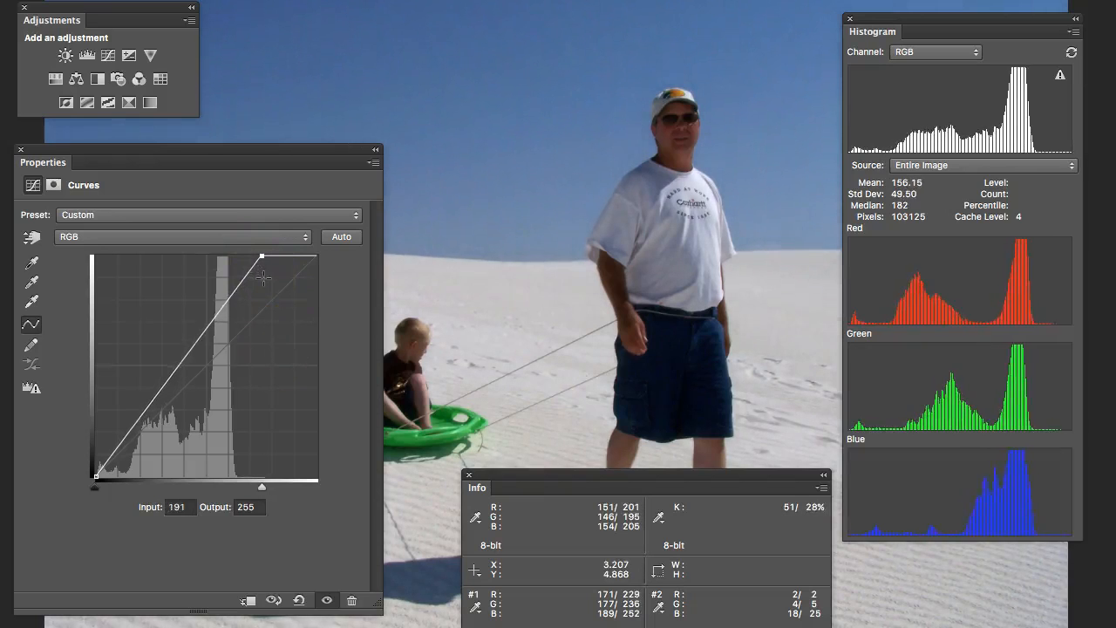
pyautogui.press('Left')
pyautogui.press('Left')
pyautogui.press('Left')
pyautogui.press('Left')
pyautogui.press('Left')
pyautogui.press('Left')
pyautogui.press('Left')
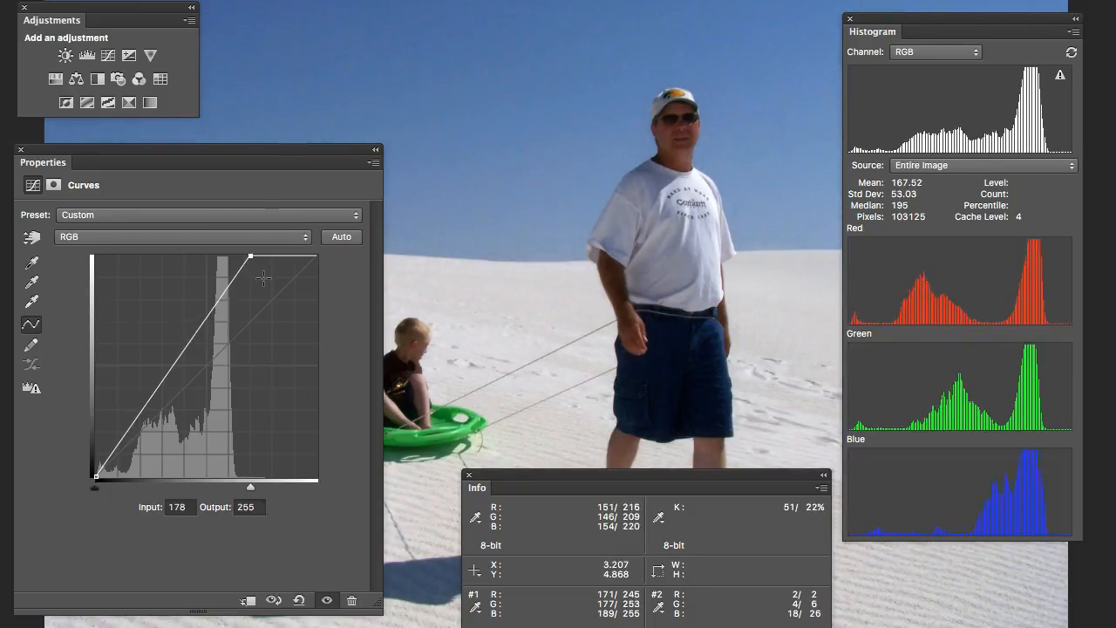
pyautogui.press('Right')
pyautogui.press('Right')
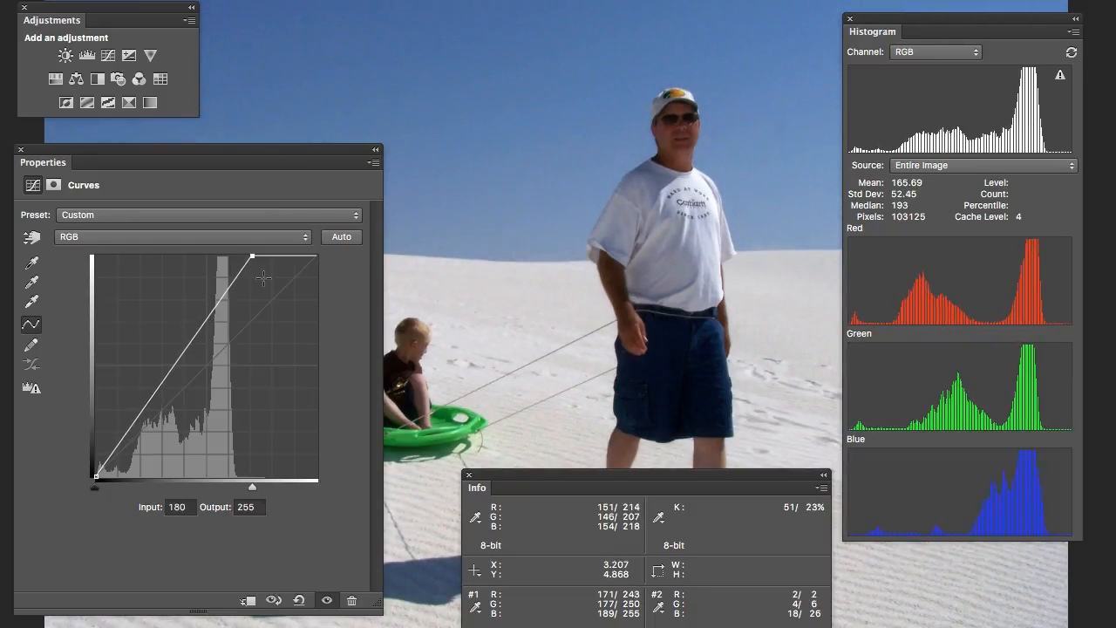
pyautogui.press('Right')
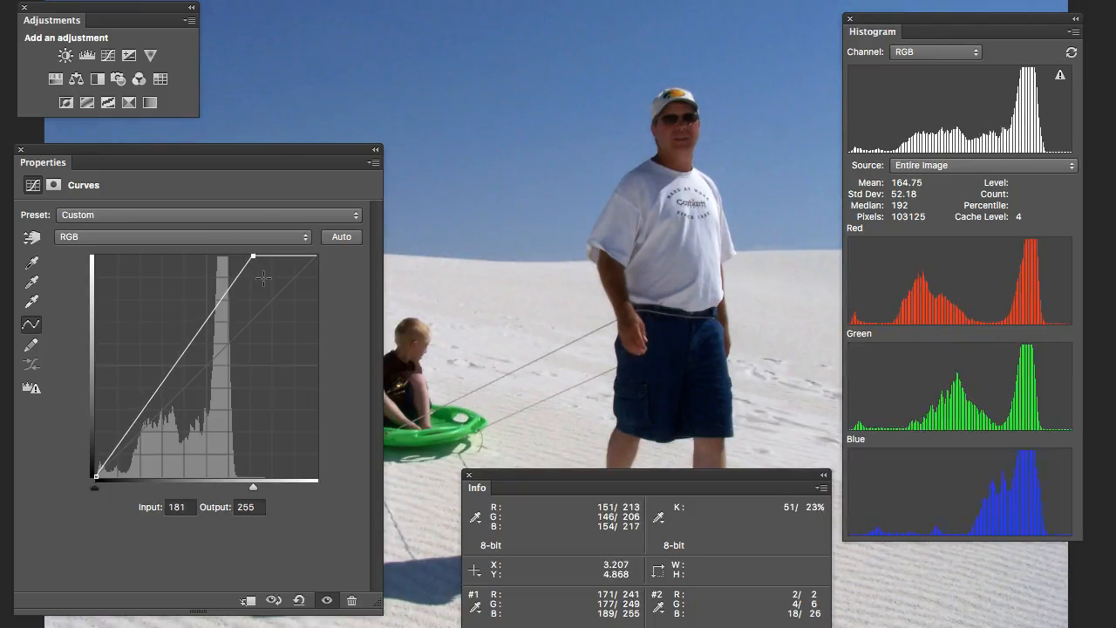
pyautogui.press('Right')
pyautogui.press('Right')
pyautogui.press('Right')
pyautogui.press('Right')
pyautogui.press('Right')
pyautogui.press('Right')
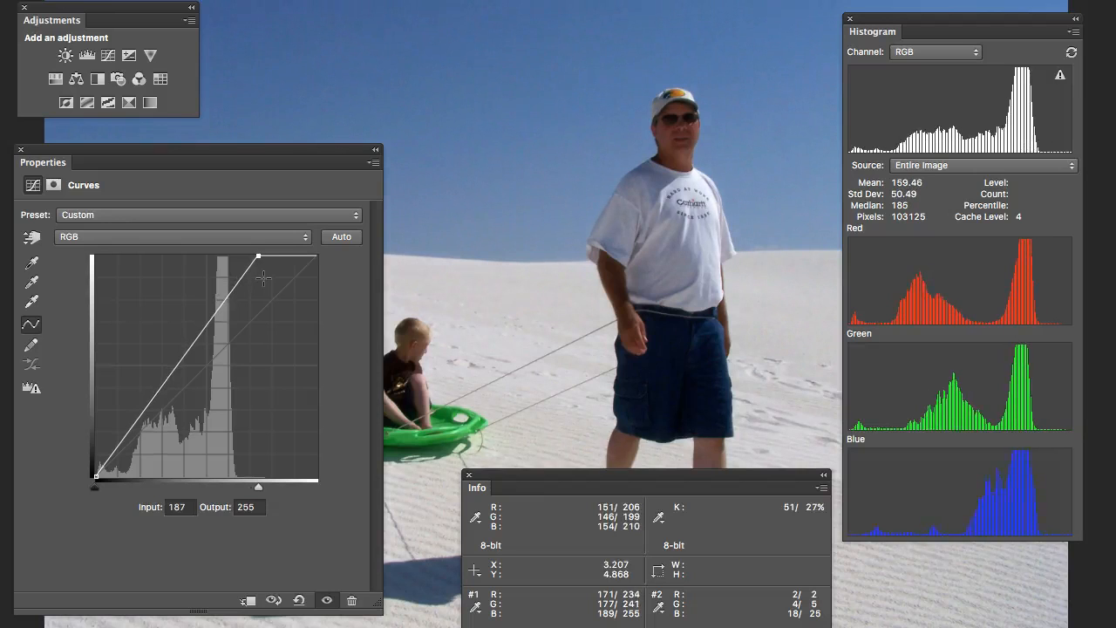
pyautogui.press('Right')
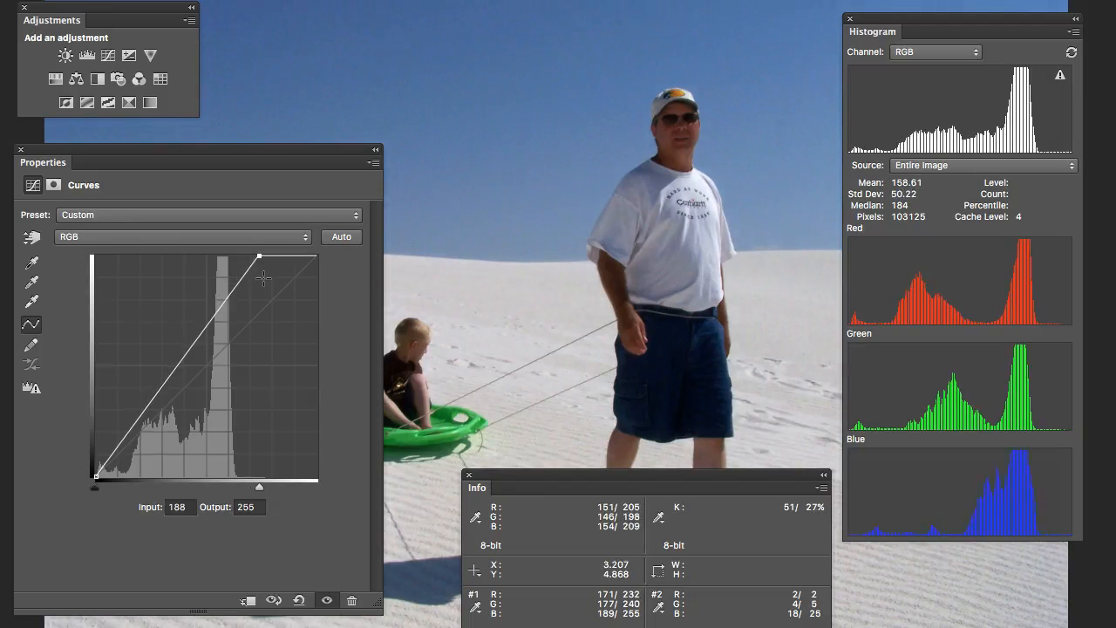
pyautogui.press('Left')
pyautogui.press('Right')
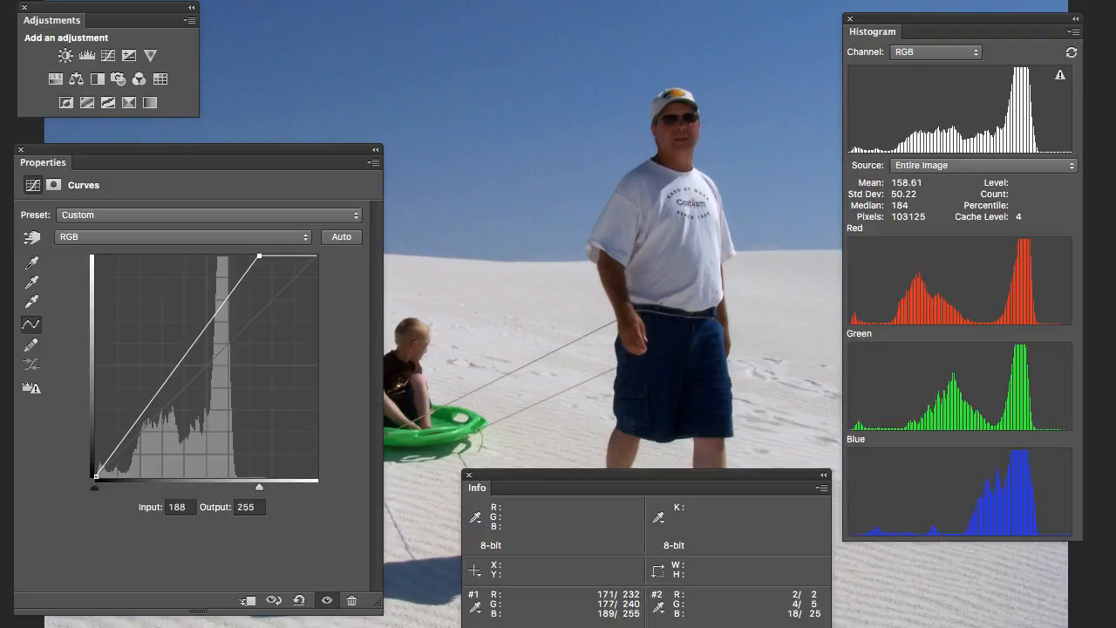
# - Select the curve's black point and nudge its input up to 6 and back to 0
pyautogui.press('-')
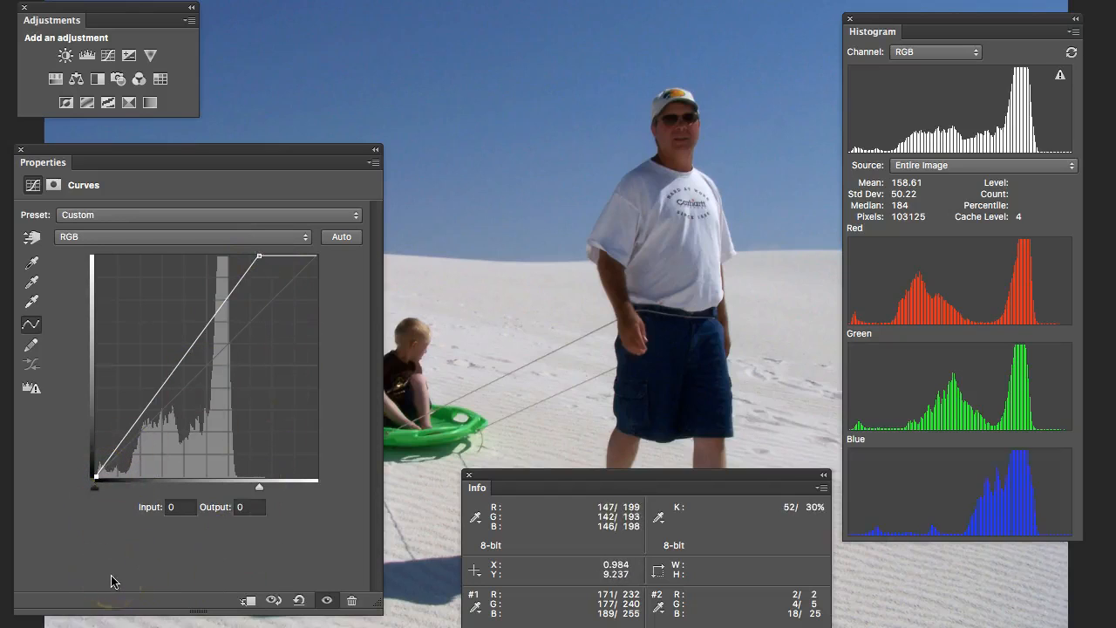
pyautogui.press('Right')
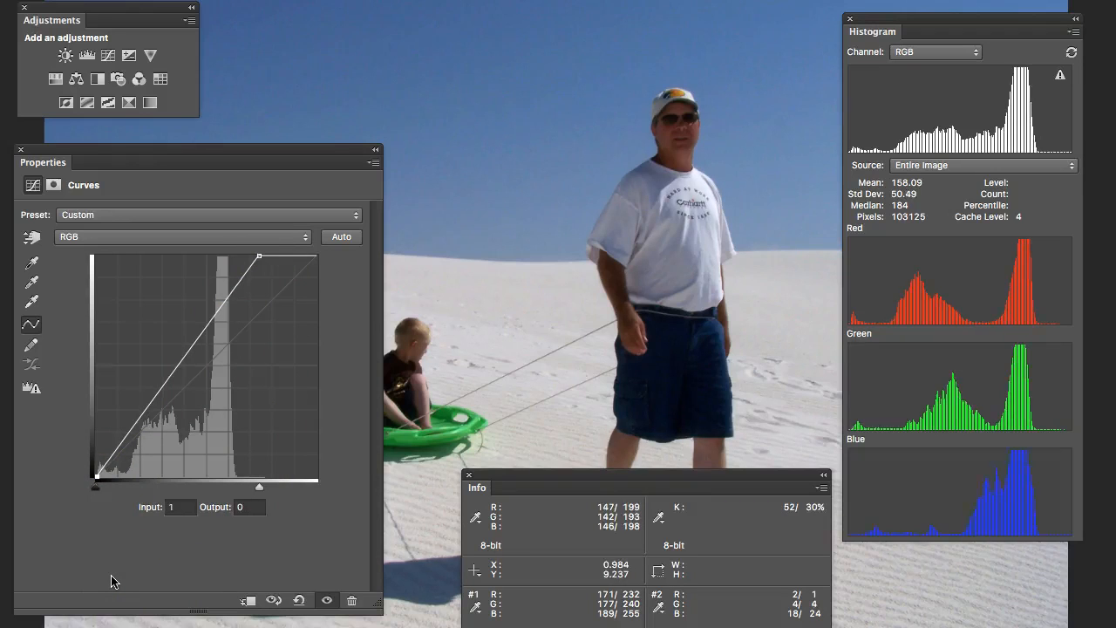
pyautogui.press('Right')
pyautogui.press('Right')
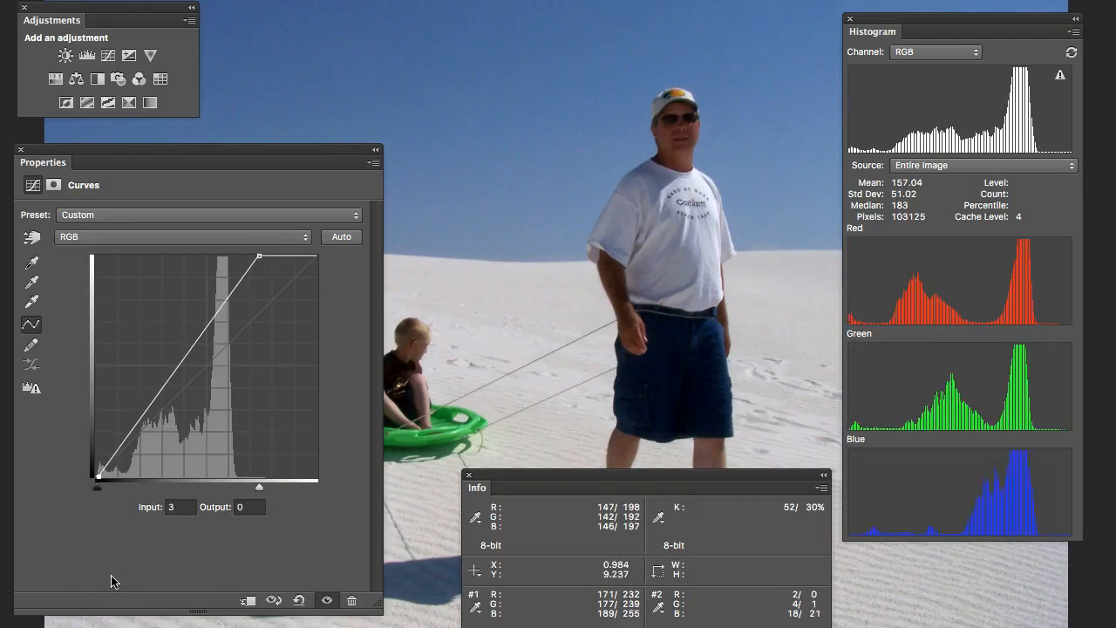
pyautogui.press('Right')
pyautogui.press('Right')
pyautogui.press('Right')
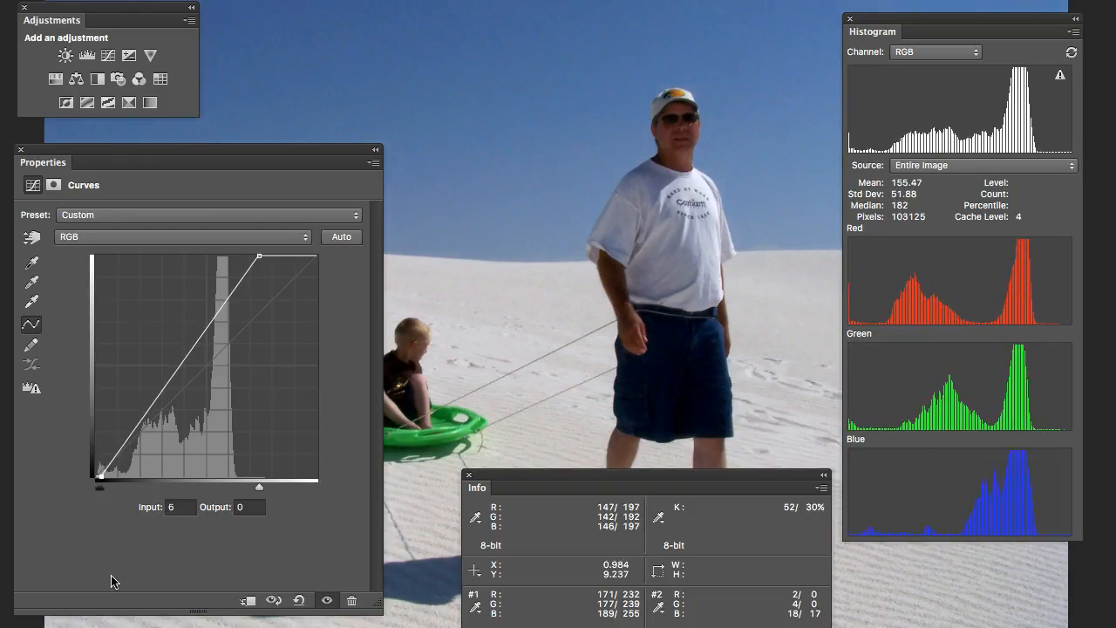
pyautogui.press('Left')
pyautogui.press('Left')
pyautogui.press('Left')
pyautogui.press('Left')
pyautogui.press('Left')
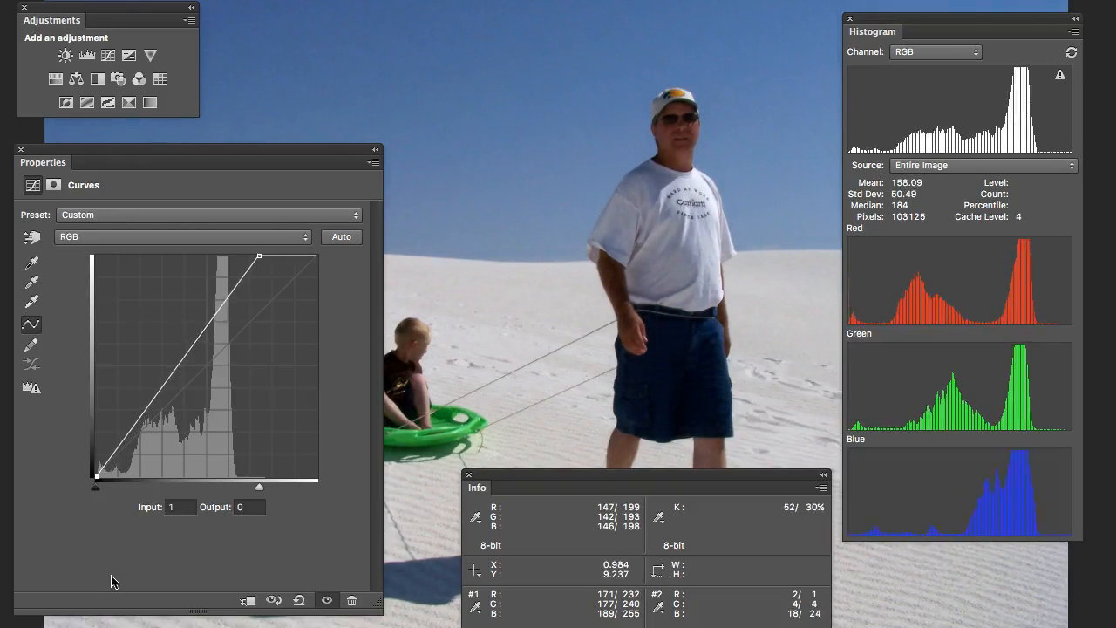
pyautogui.press('Left')
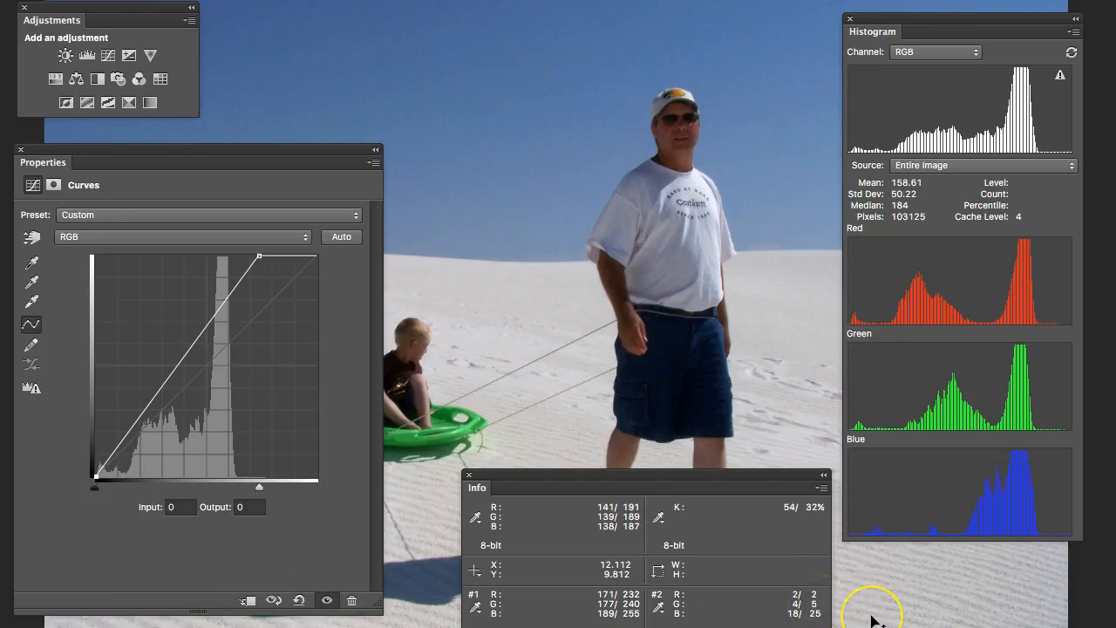
# - Raise the black point's output to 10 and lower it back to 0
pyautogui.press('Up')
pyautogui.press('Up')
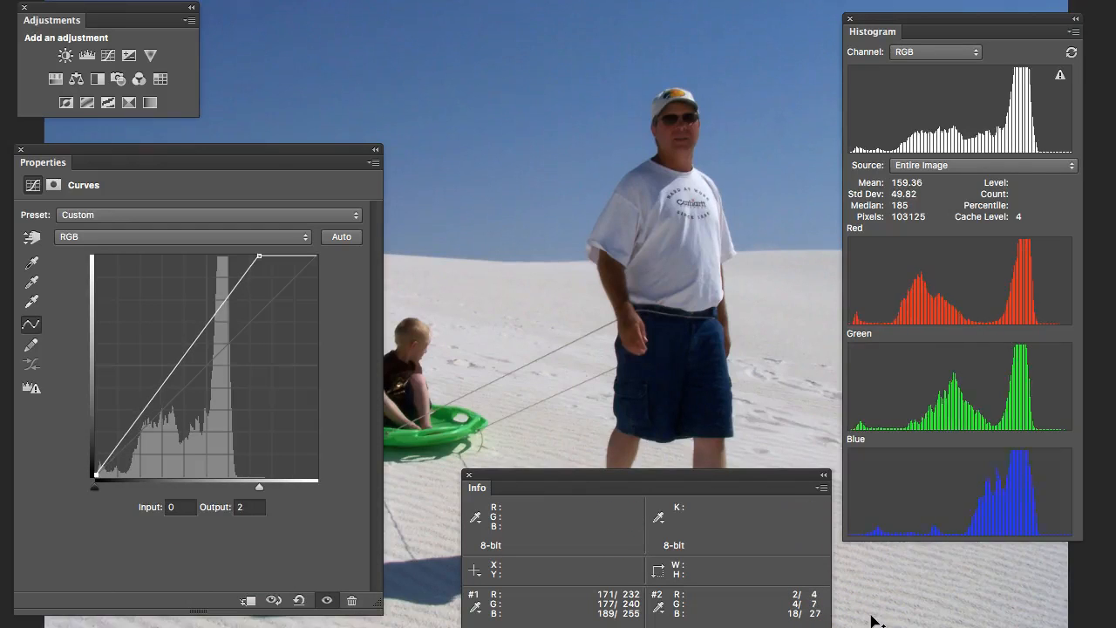
pyautogui.press('Up')
pyautogui.press('Up')
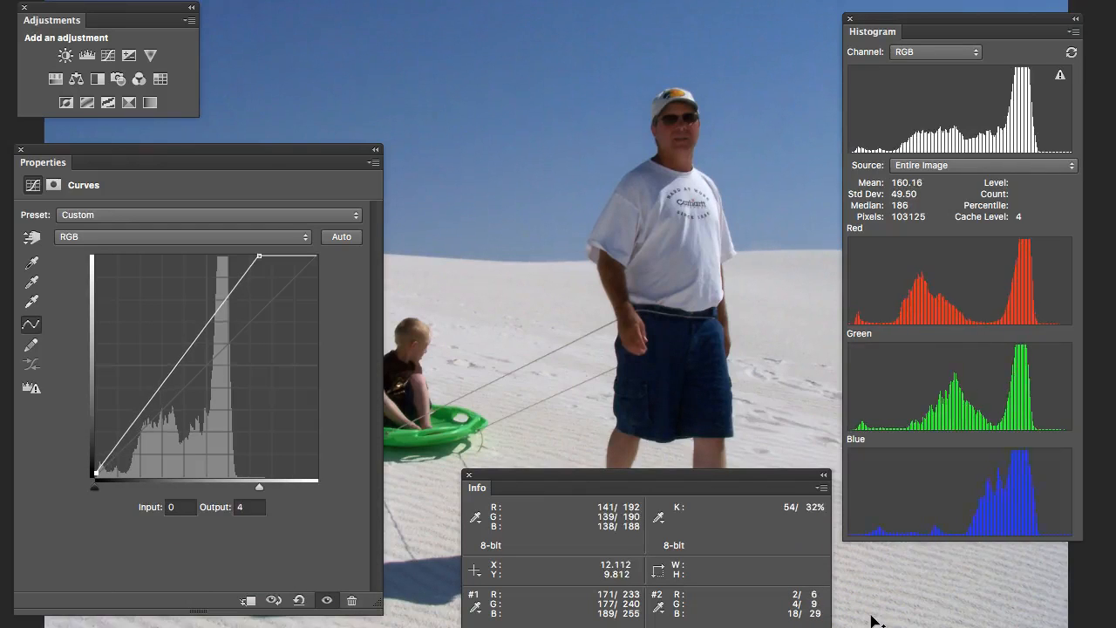
pyautogui.press('Up')
pyautogui.press('Up')
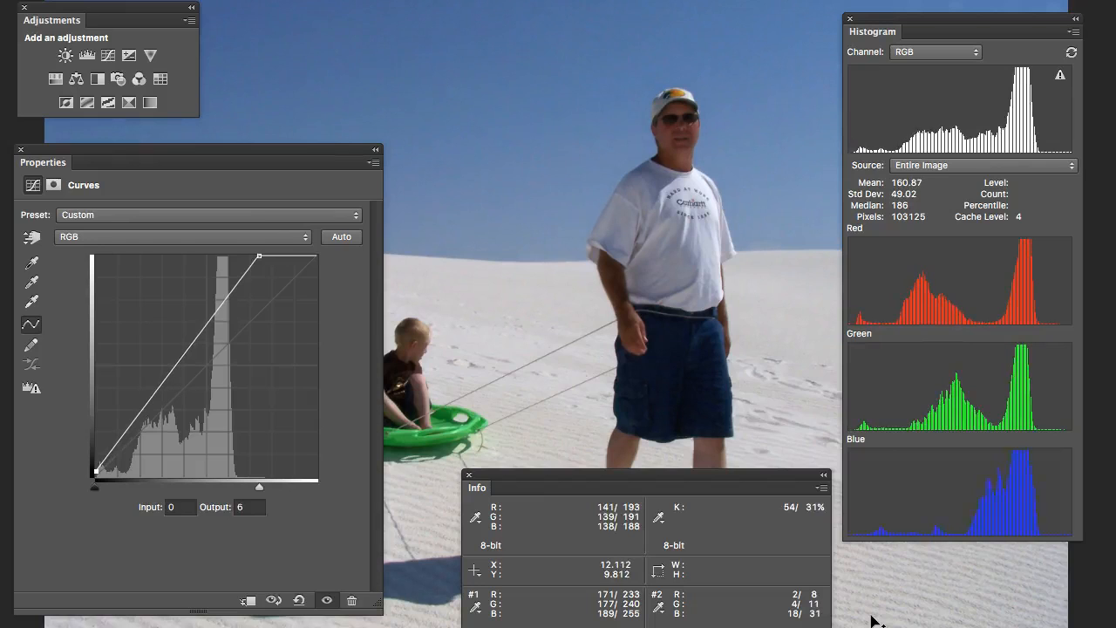
pyautogui.press('Up')
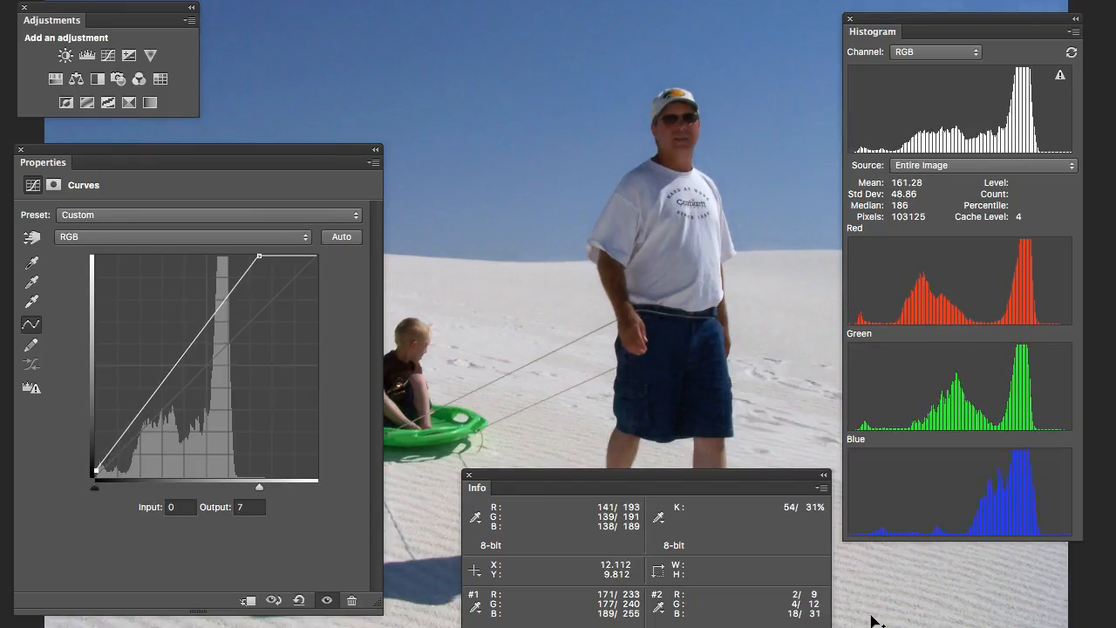
pyautogui.press('Up')
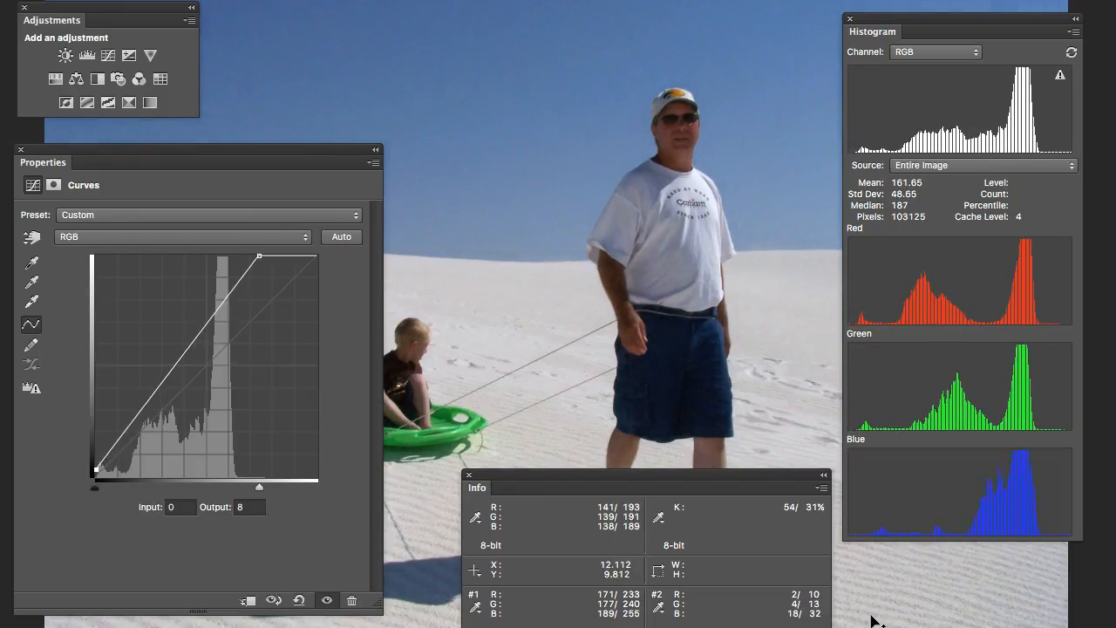
pyautogui.press('Up')
pyautogui.press('Up')
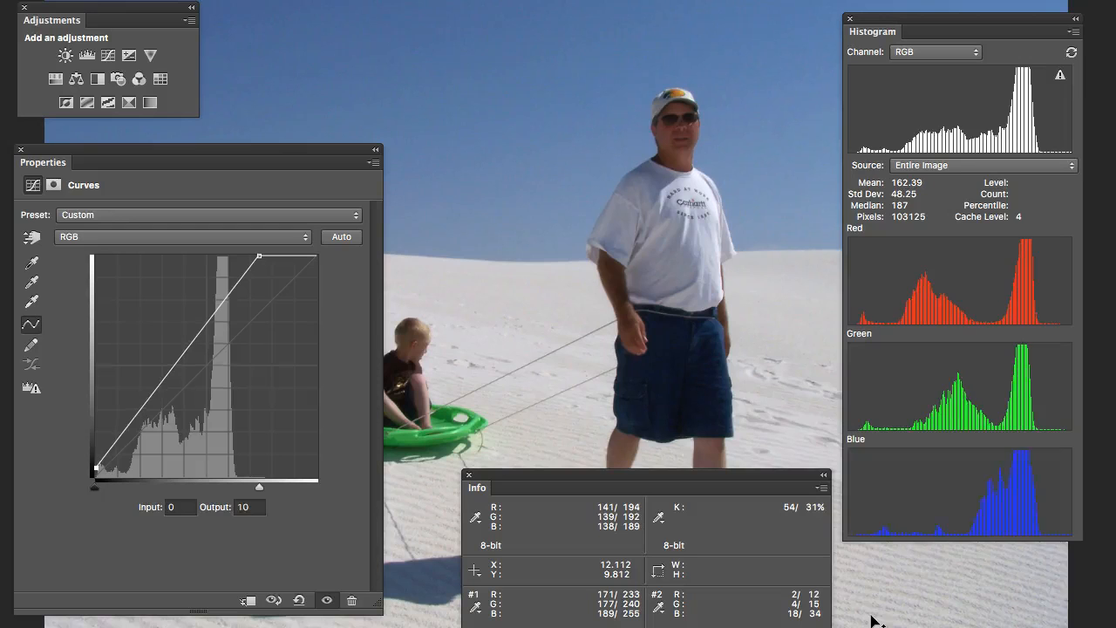
pyautogui.press('Down')
pyautogui.press('Down')
pyautogui.press('Down')
pyautogui.press('Down')
pyautogui.press('Down')
pyautogui.press('Down')
pyautogui.press('Down')
pyautogui.press('Down')
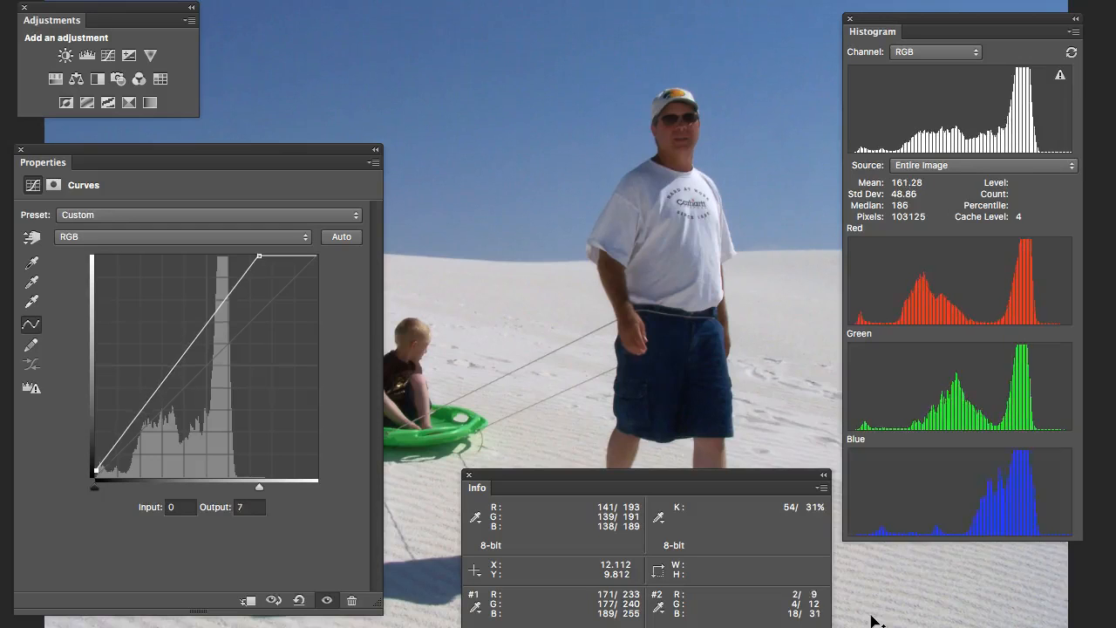
pyautogui.press('Down')
pyautogui.press('Down')
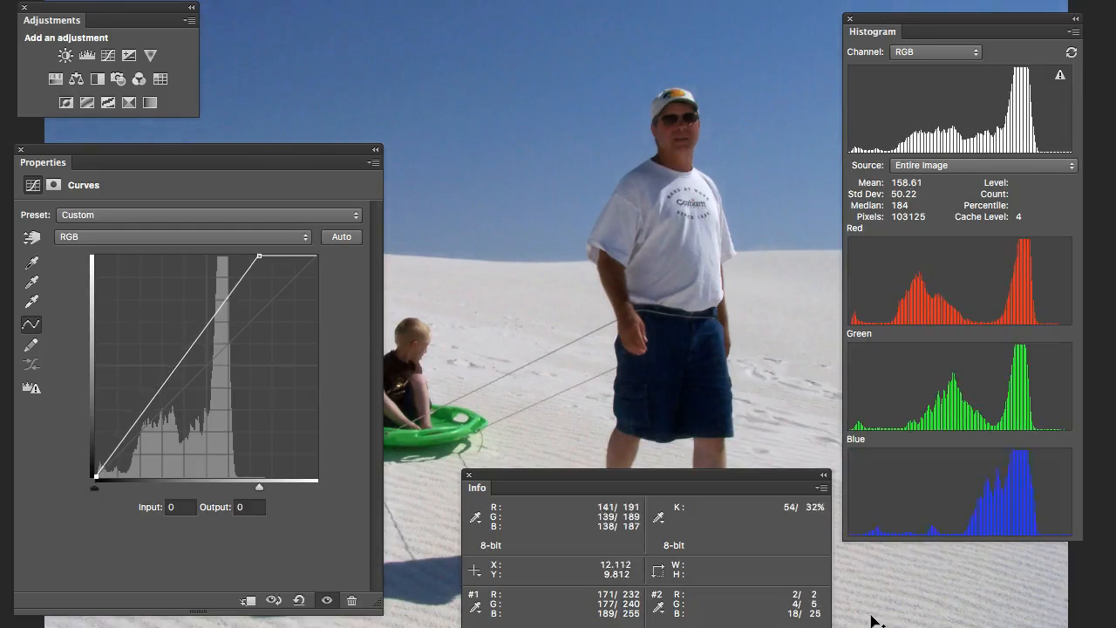
# - Set the curve's black point output to 9
pyautogui.press('Up')
pyautogui.press('Up')
pyautogui.press('Up')
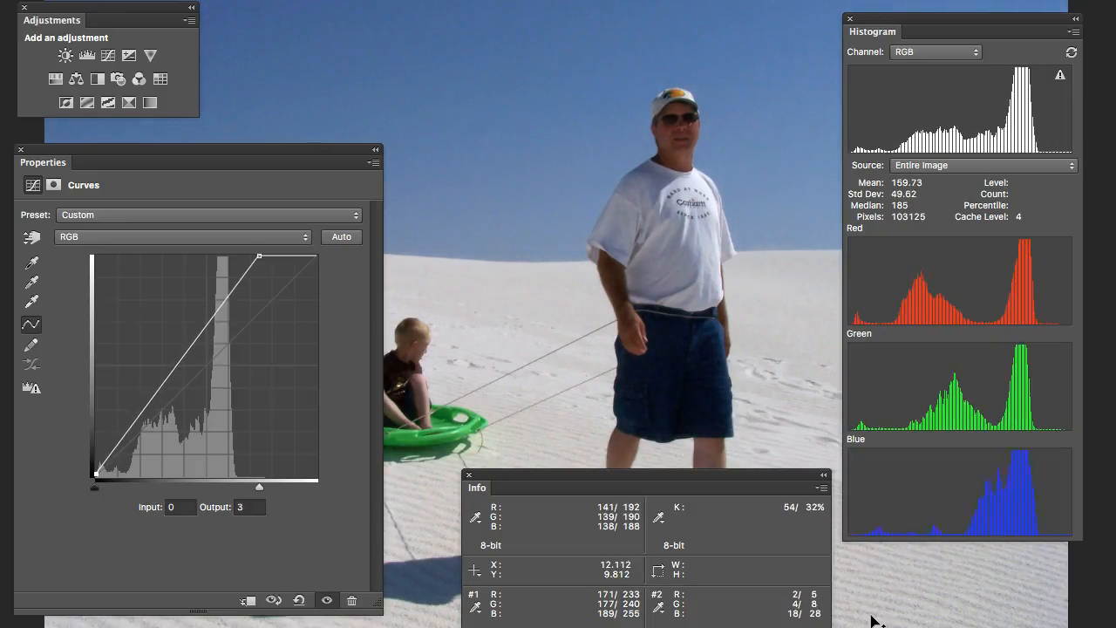
pyautogui.press('Up')
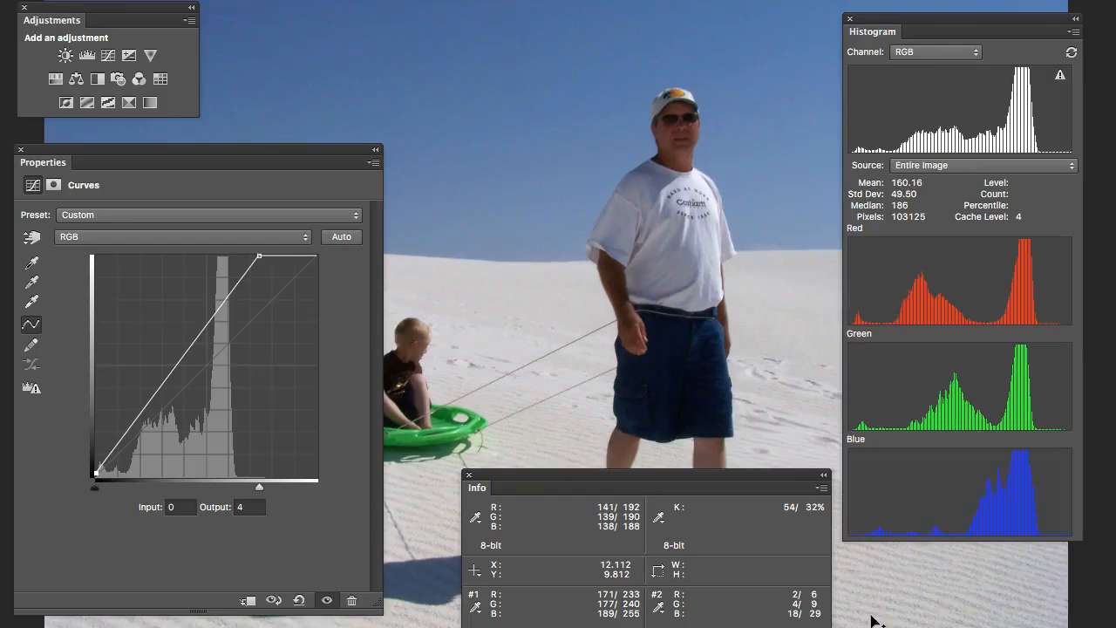
pyautogui.press('Up')
pyautogui.press('Up')
pyautogui.press('Up')
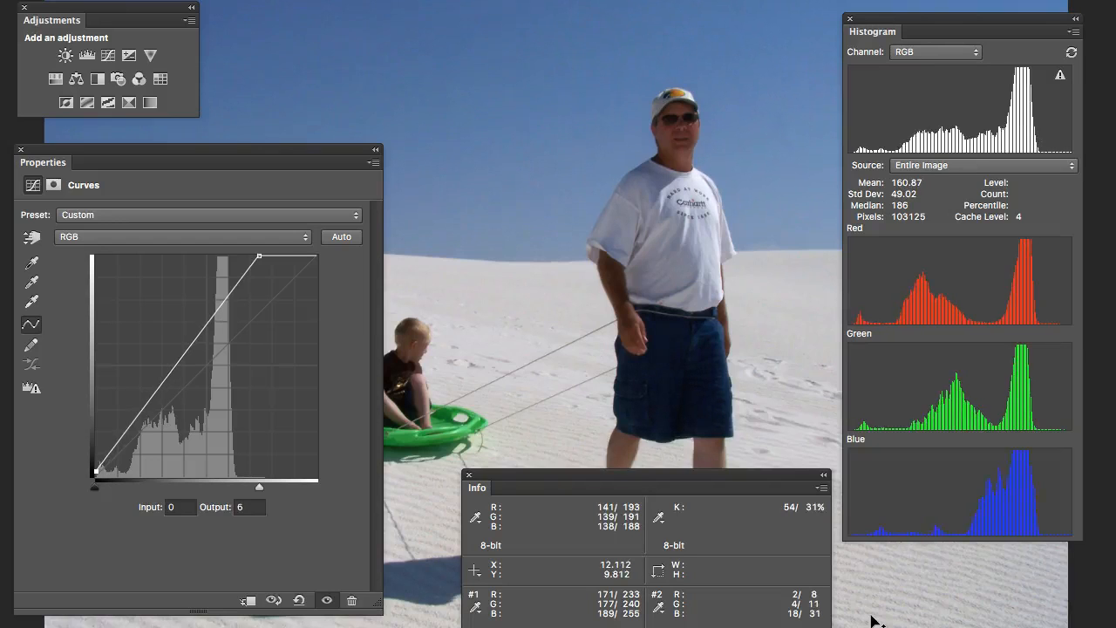
pyautogui.press('Up')
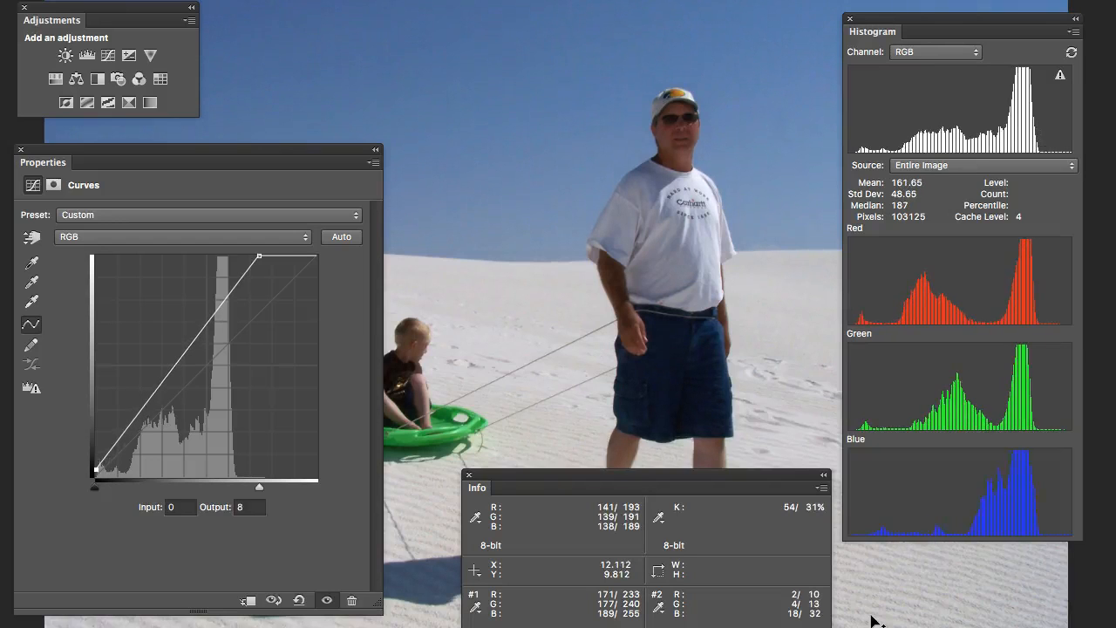
pyautogui.press('Up')
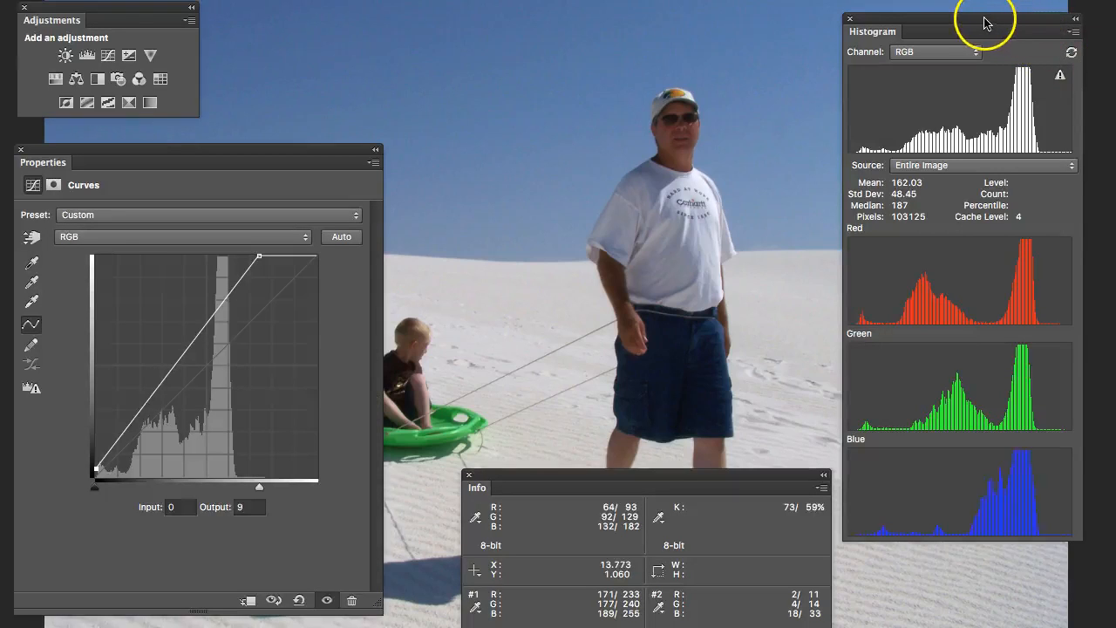
# - Swap the Histogram panel for the Layers panel and rename the Curves layer "Highlights & Shadows"
pyautogui.moveTo(983, 23); pyautogui.dragTo(1115, 190)
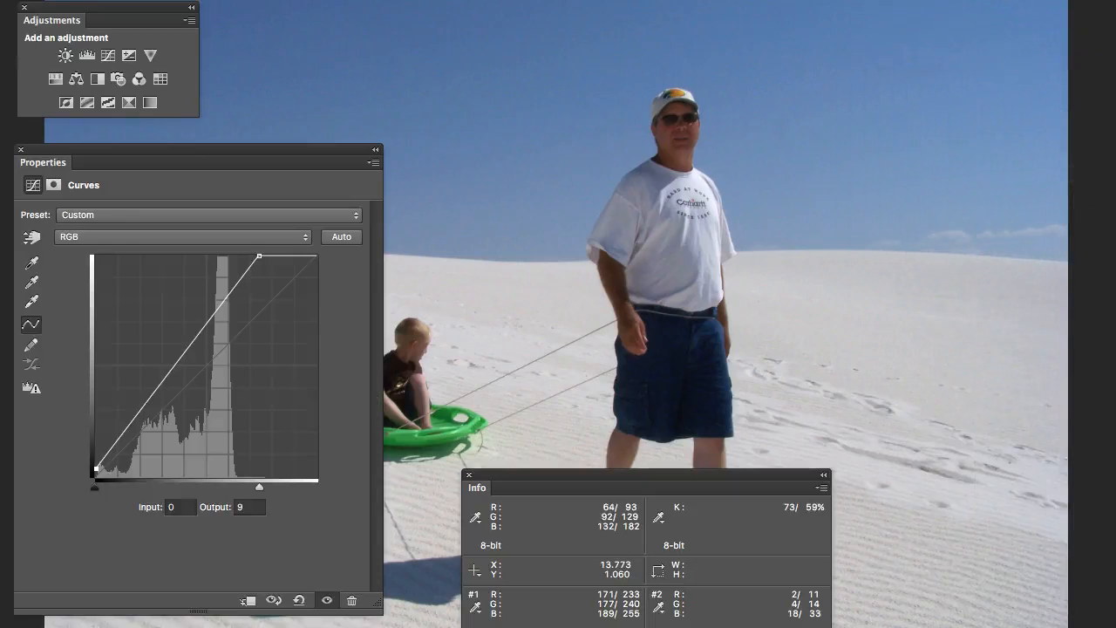
pyautogui.moveTo(1115, 43); pyautogui.dragTo(986, 46)
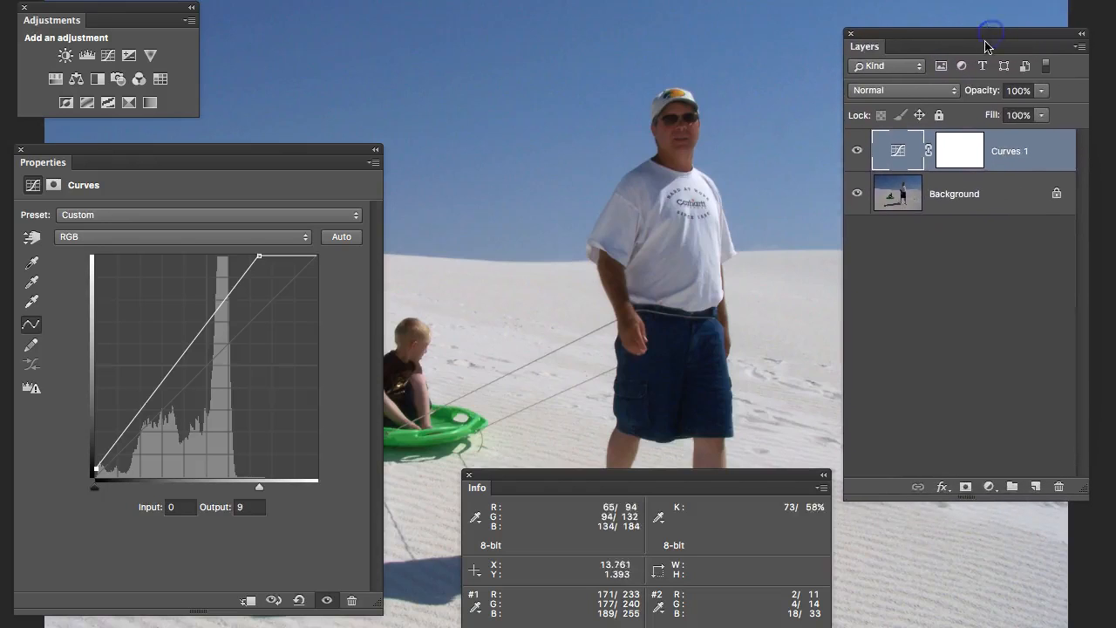
pyautogui.doubleClick(1008, 153)
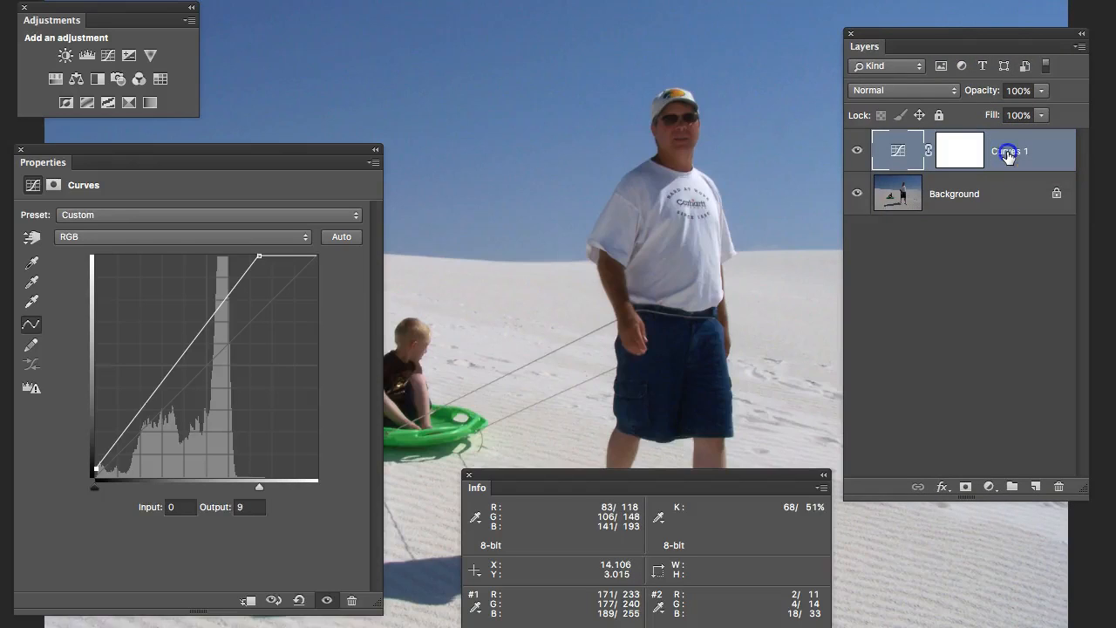
pyautogui.write('Highl')
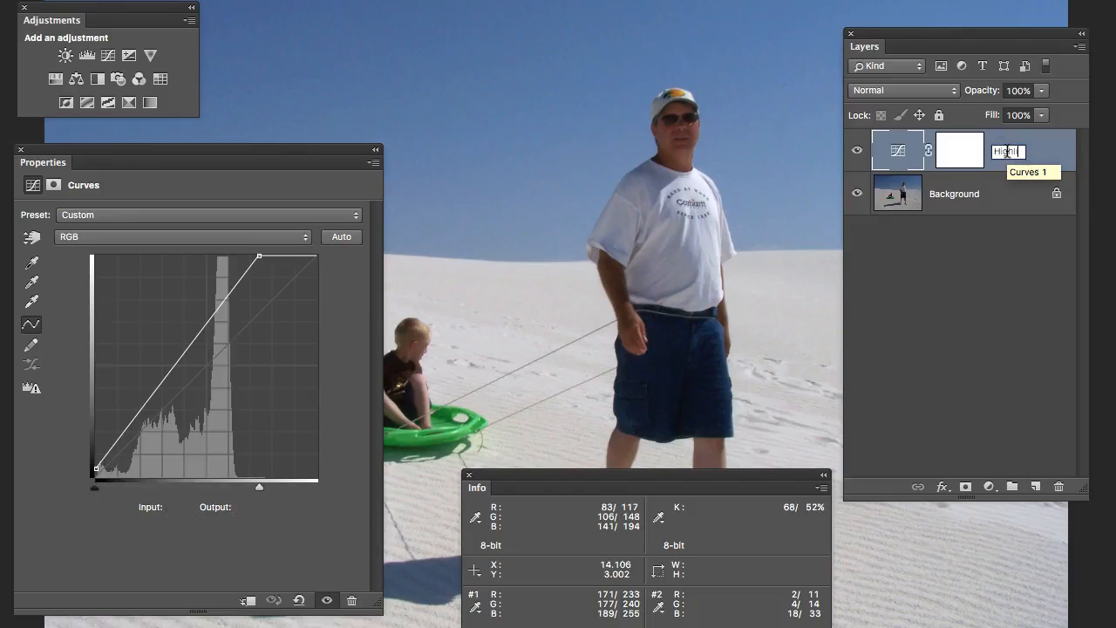
pyautogui.write('ights & Shad')
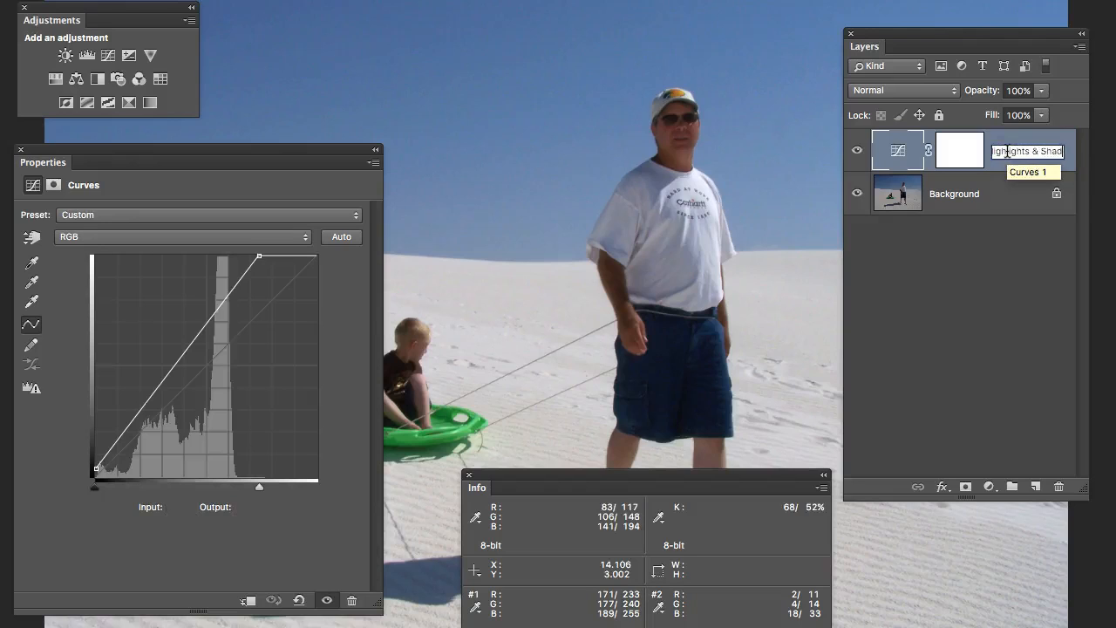
pyautogui.write('ows')
pyautogui.click(996, 151)
pyautogui.press('super+a')
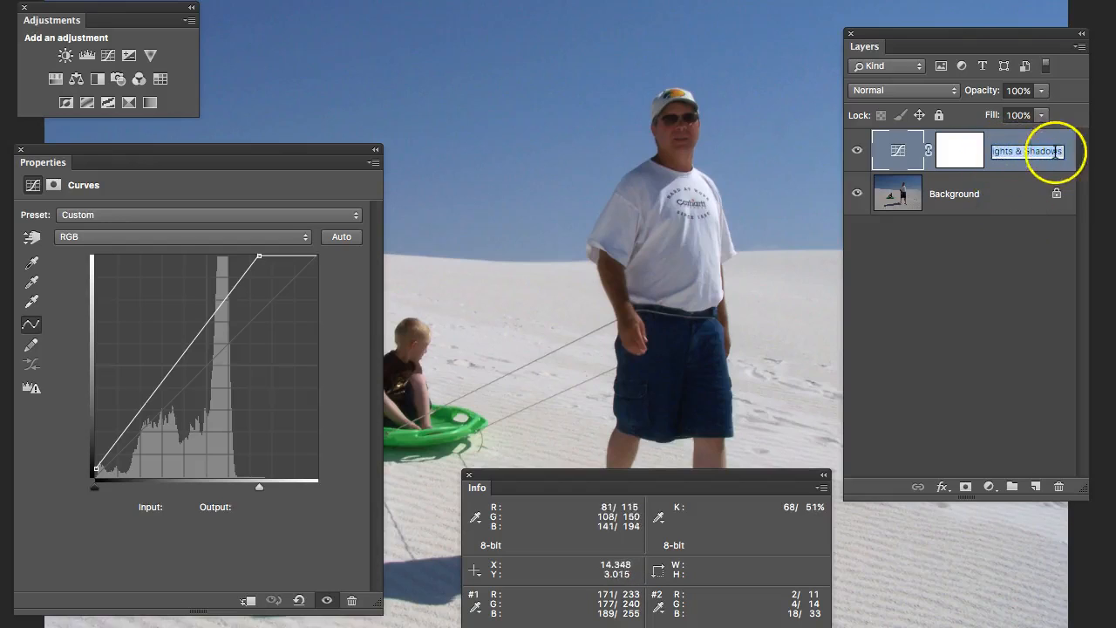
pyautogui.write('Highlight')
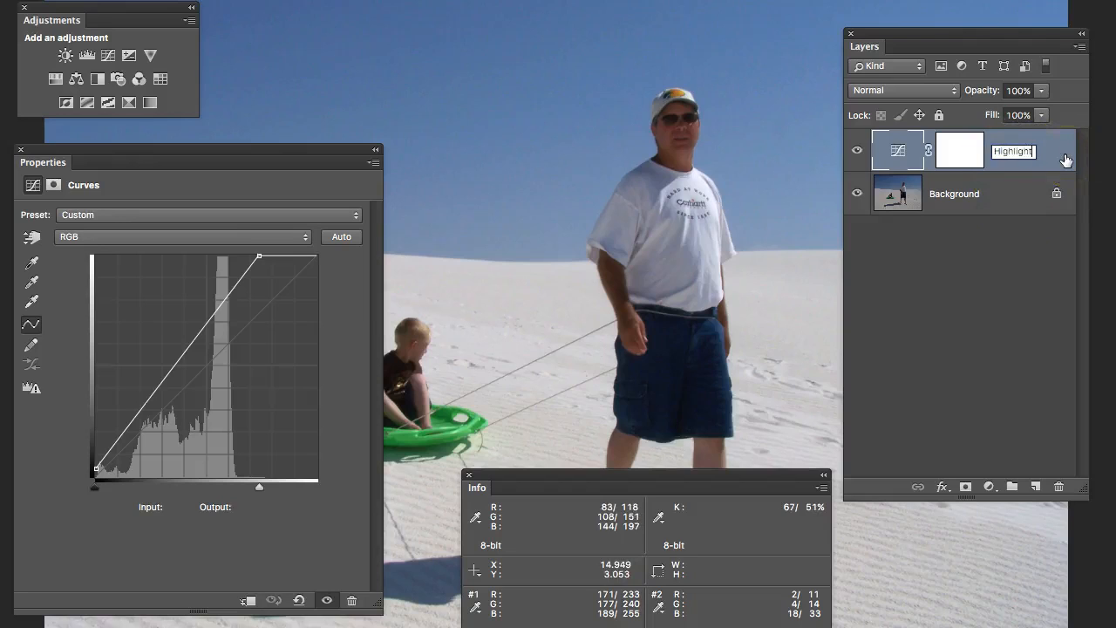
pyautogui.write('s & Shadows')
pyautogui.click(1036, 150)
pyautogui.moveTo(1058, 152); pyautogui.dragTo(959, 151)
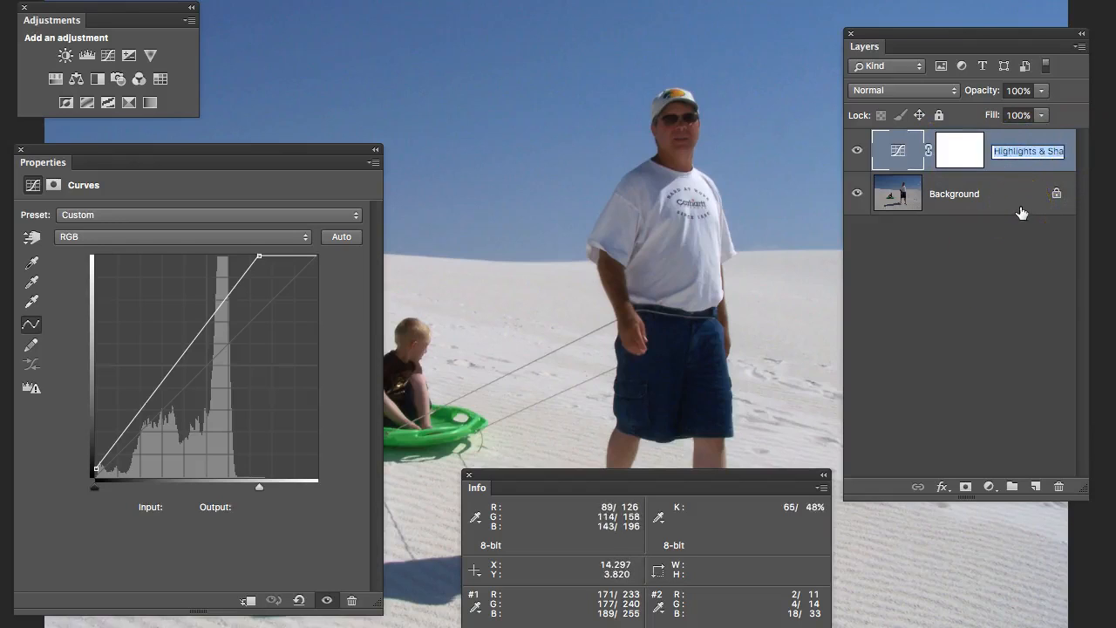
pyautogui.click(1023, 139)
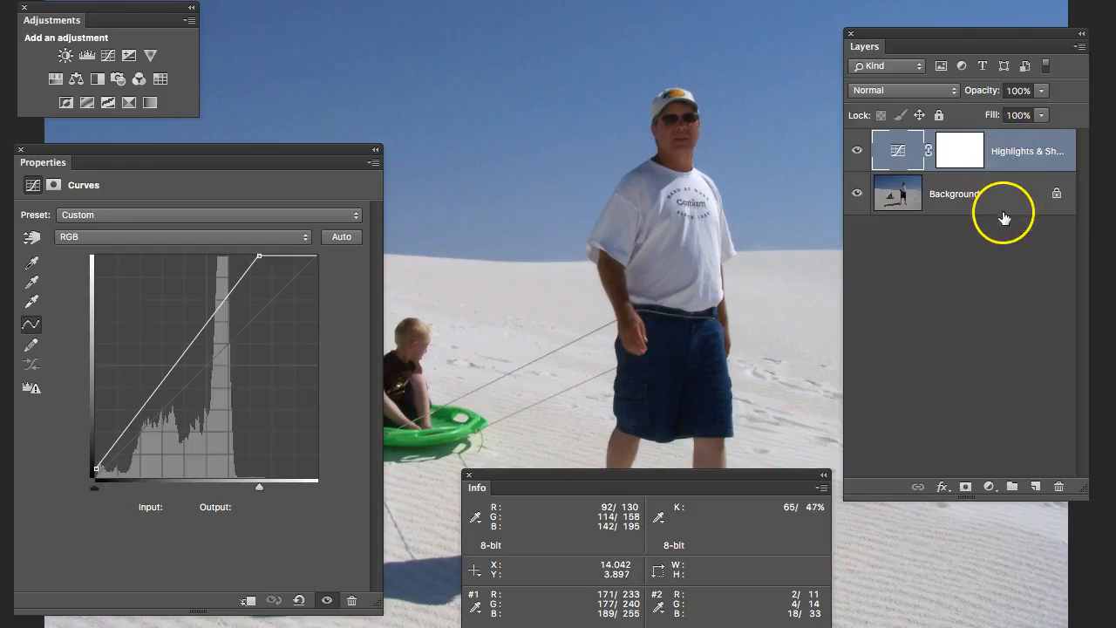
pyautogui.moveTo(1093, 193); pyautogui.dragTo(1115, 193)
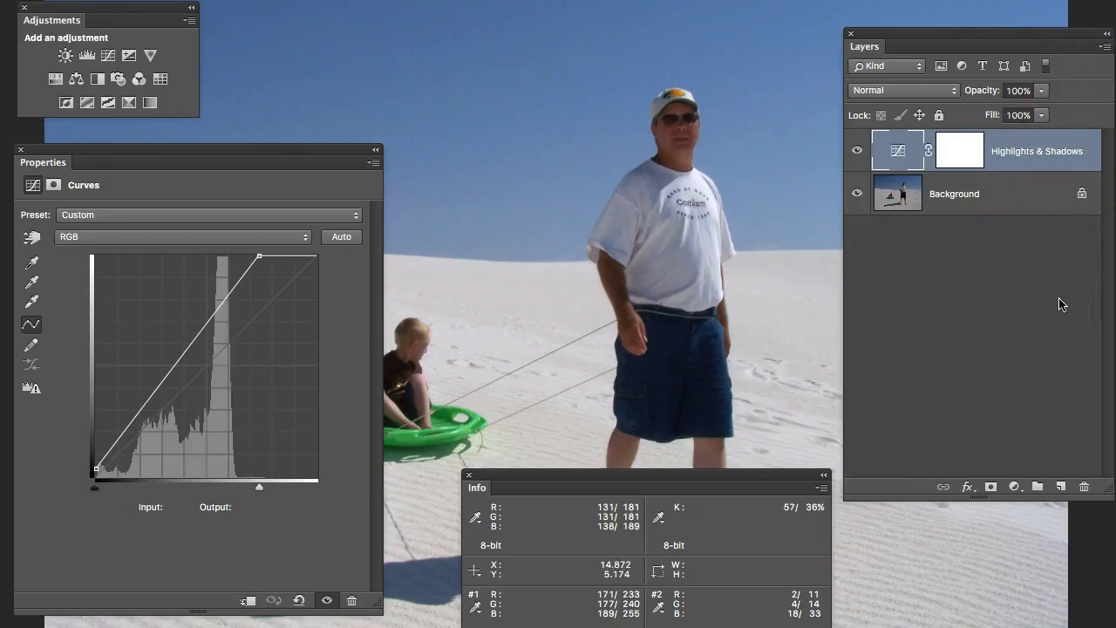
# - Hide the Highlights & Shadows layer and add a new Curves adjustment layer
pyautogui.click(858, 152)
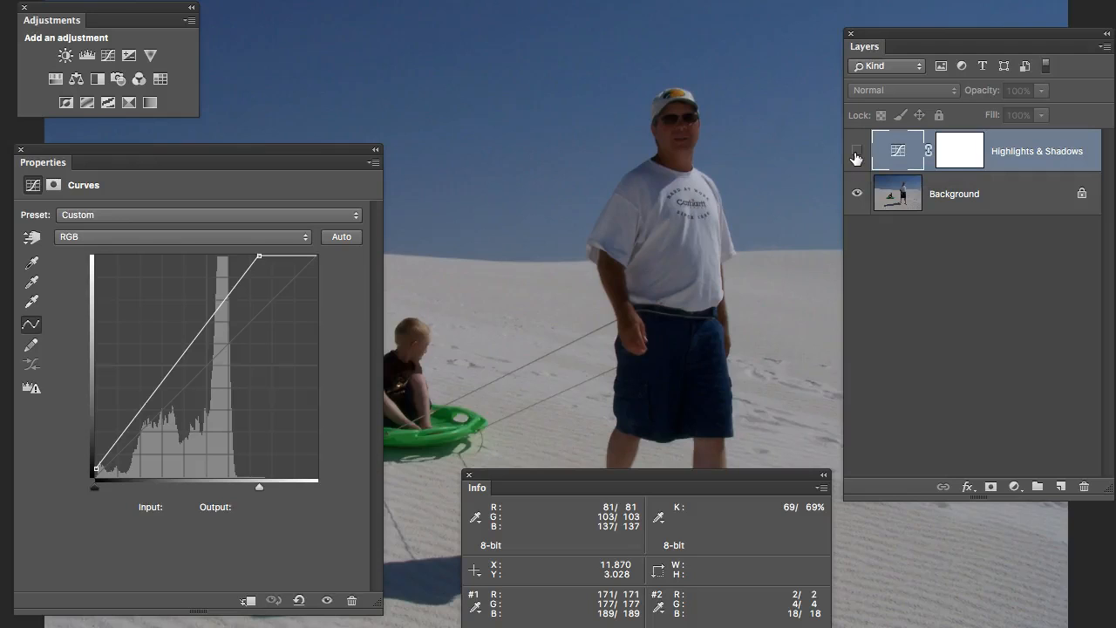
pyautogui.click(107, 56)
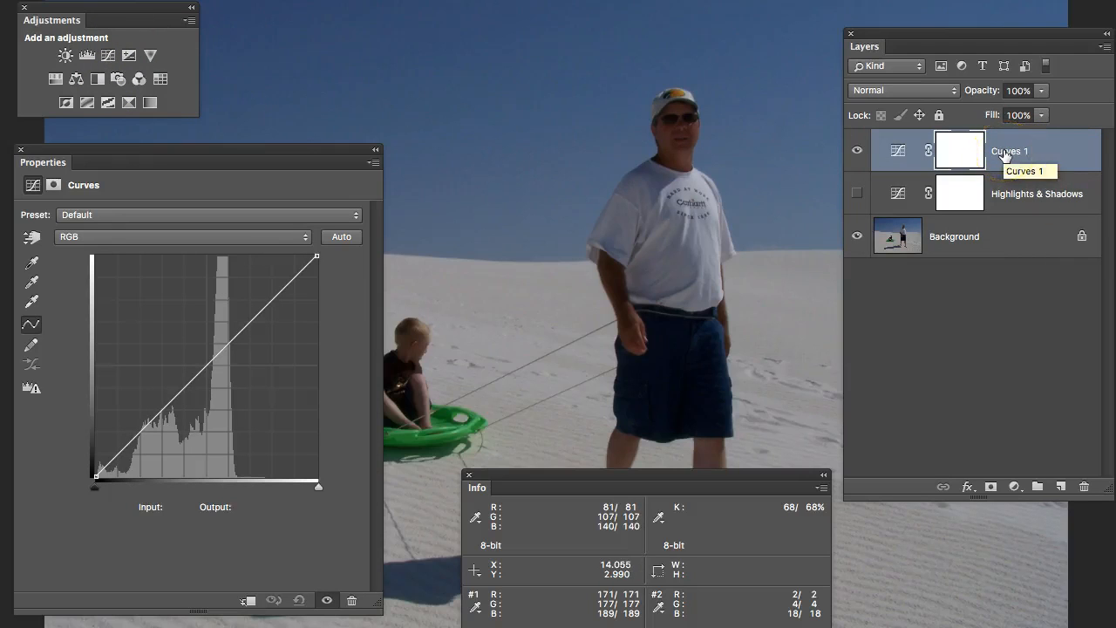
# - Rename the new Curves layer "Colors & Tone"
pyautogui.click(1005, 153)
pyautogui.doubleClick(1005, 153)
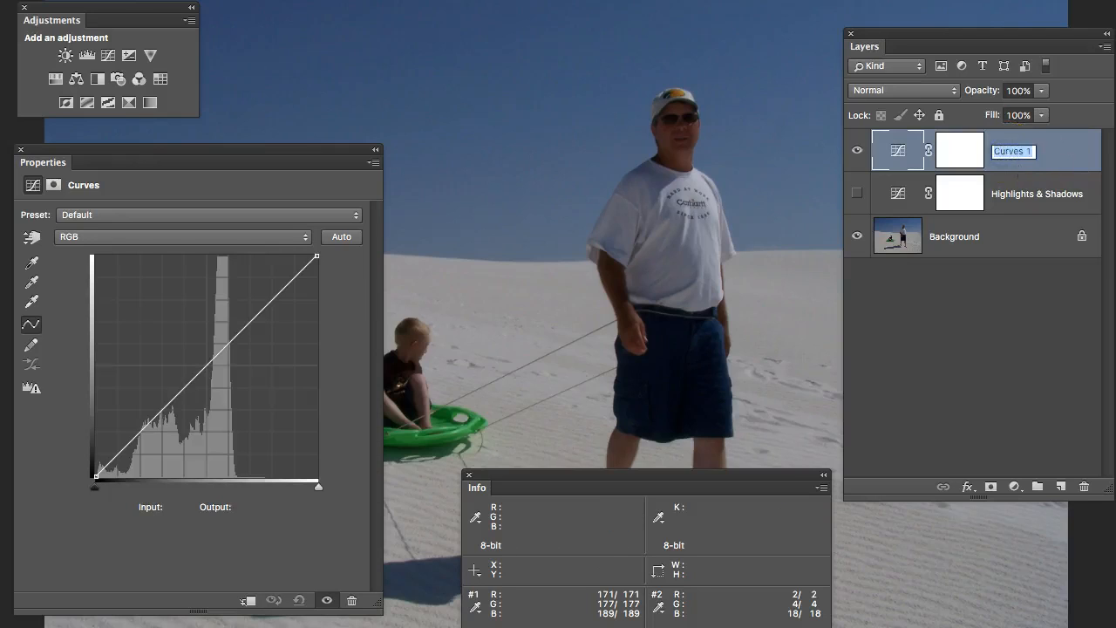
pyautogui.press('Return')
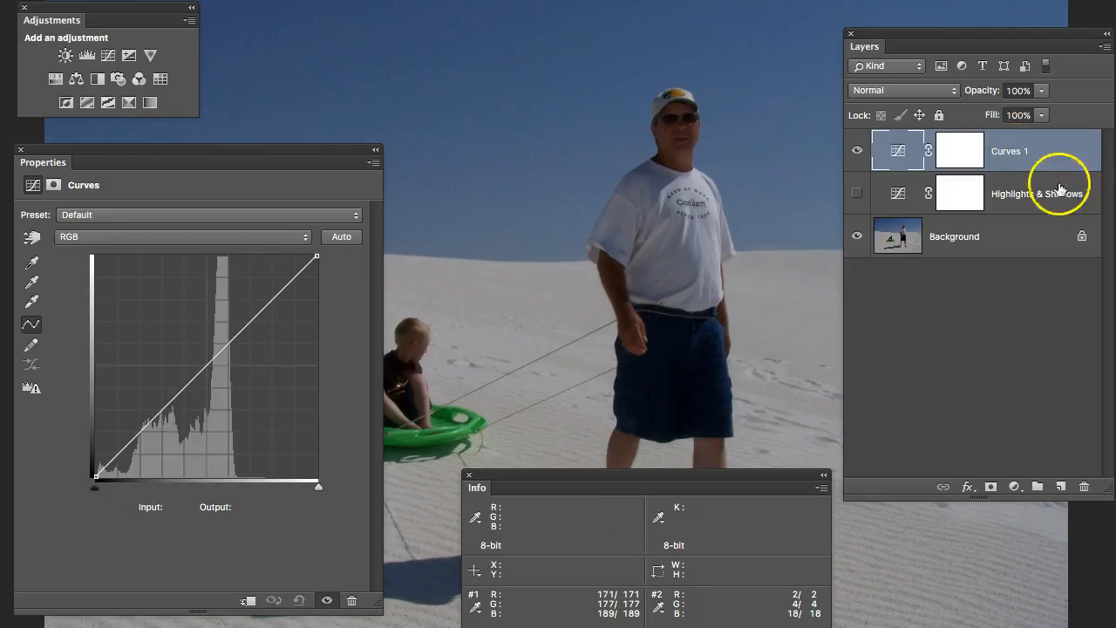
pyautogui.click(1014, 152)
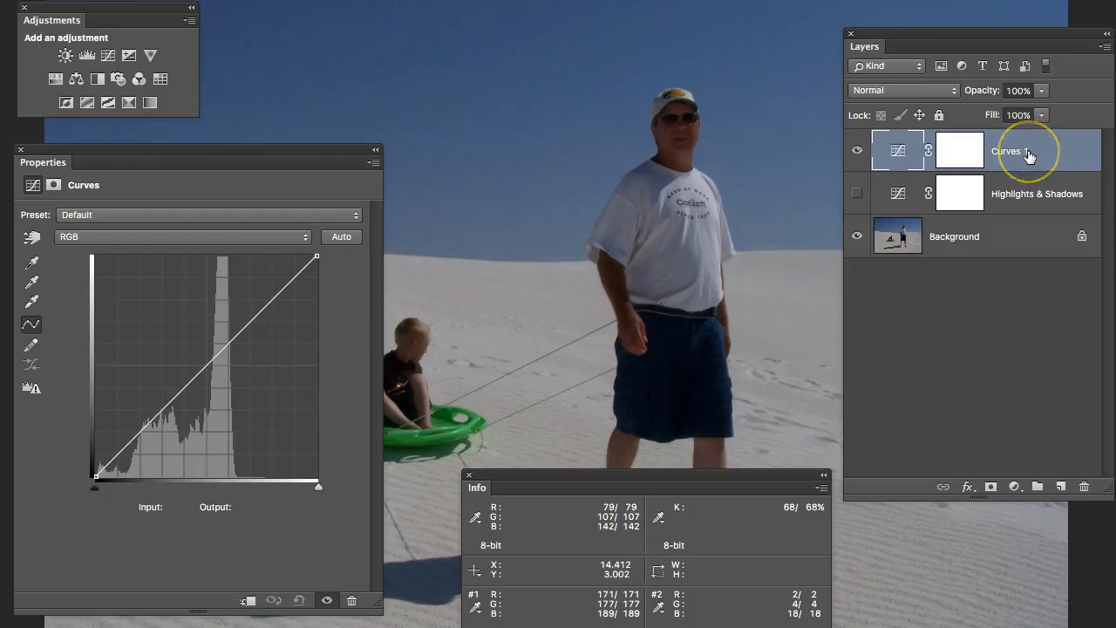
pyautogui.press('c')
pyautogui.press('i')
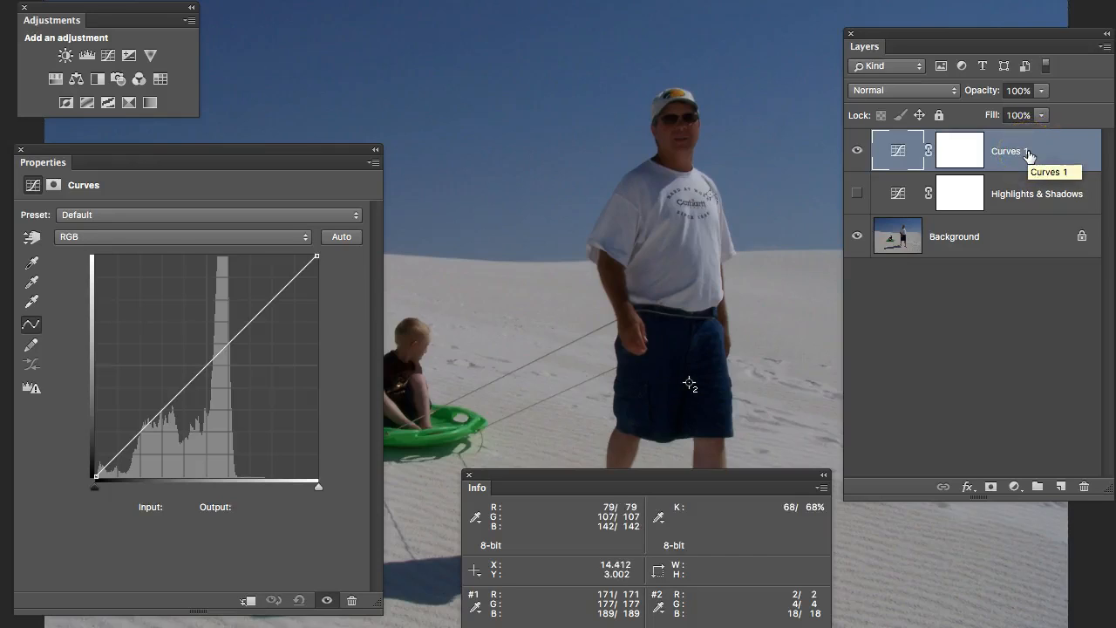
pyautogui.doubleClick(1029, 153)
pyautogui.write('Co')
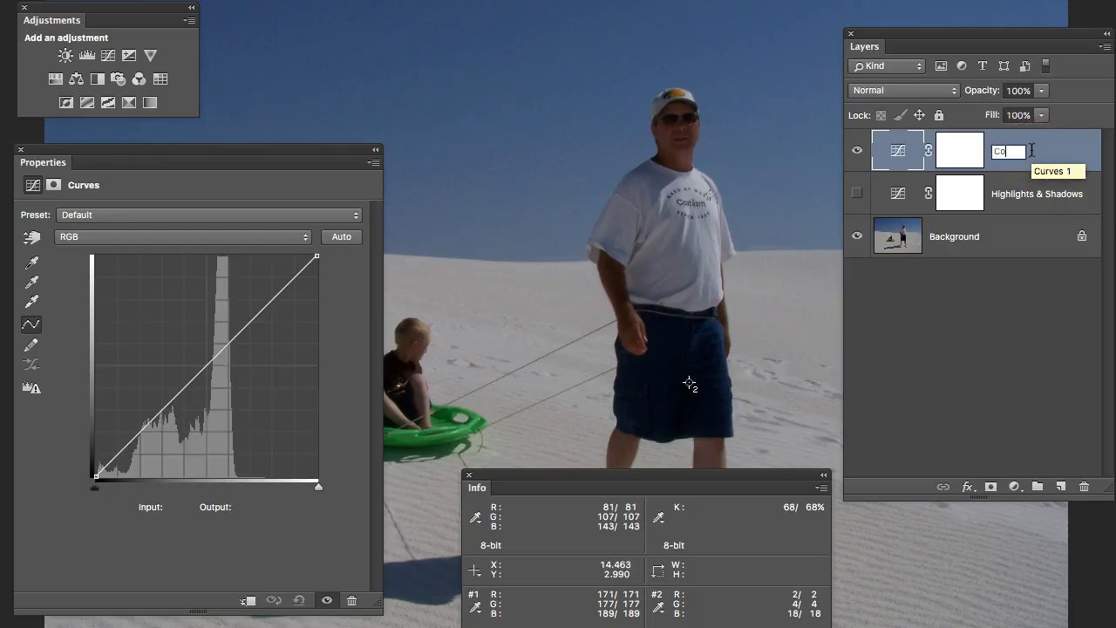
pyautogui.write('lors Ad')
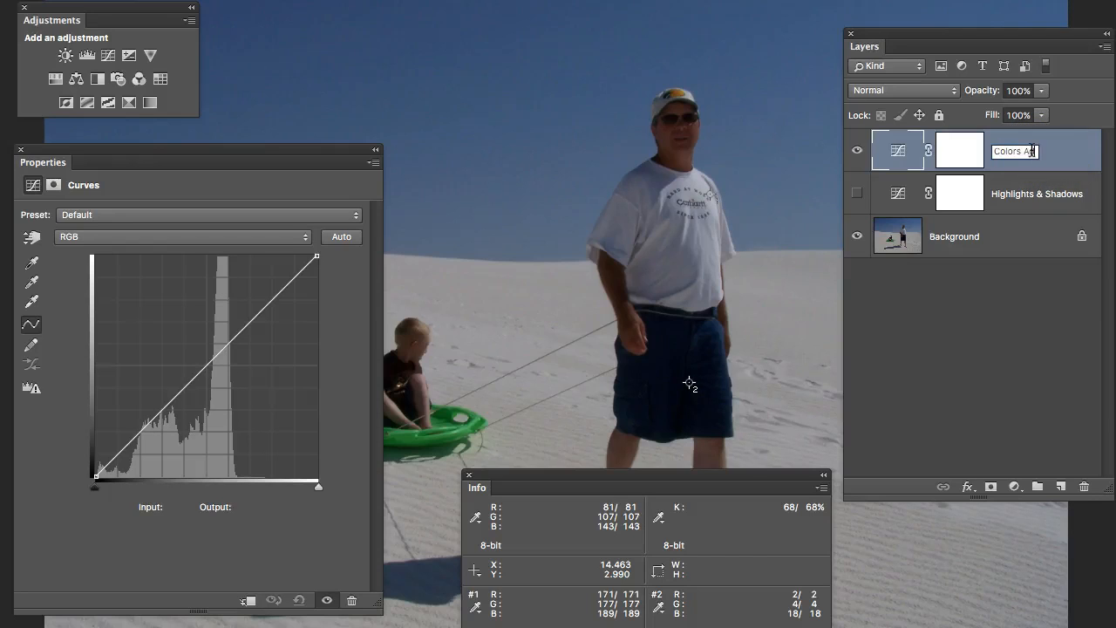
pyautogui.write('justment')
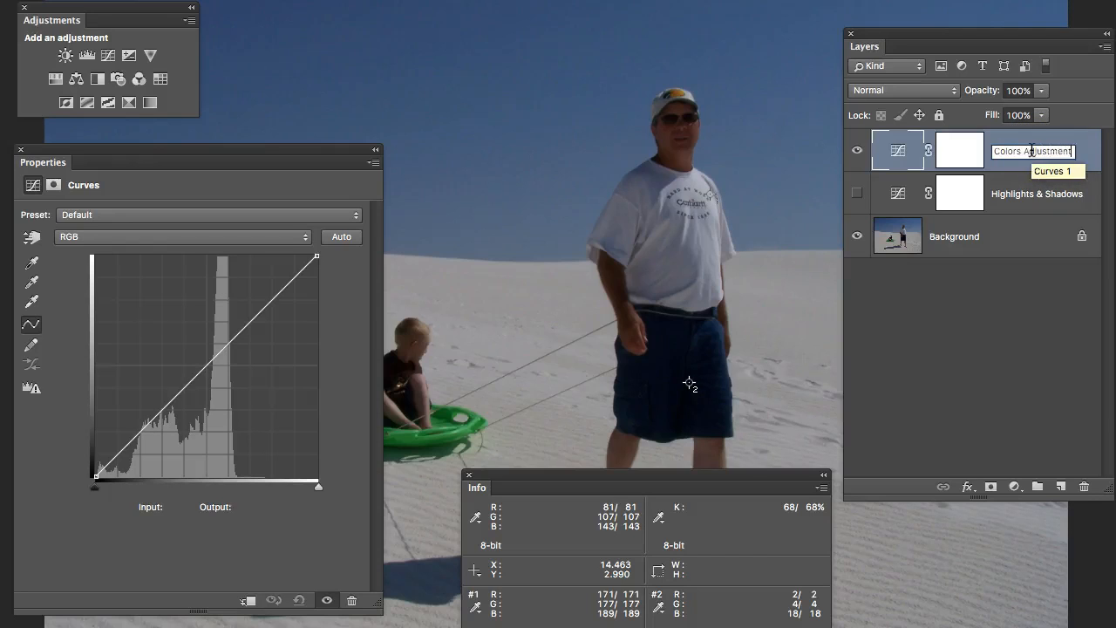
pyautogui.click(1021, 219)
pyautogui.click(967, 296)
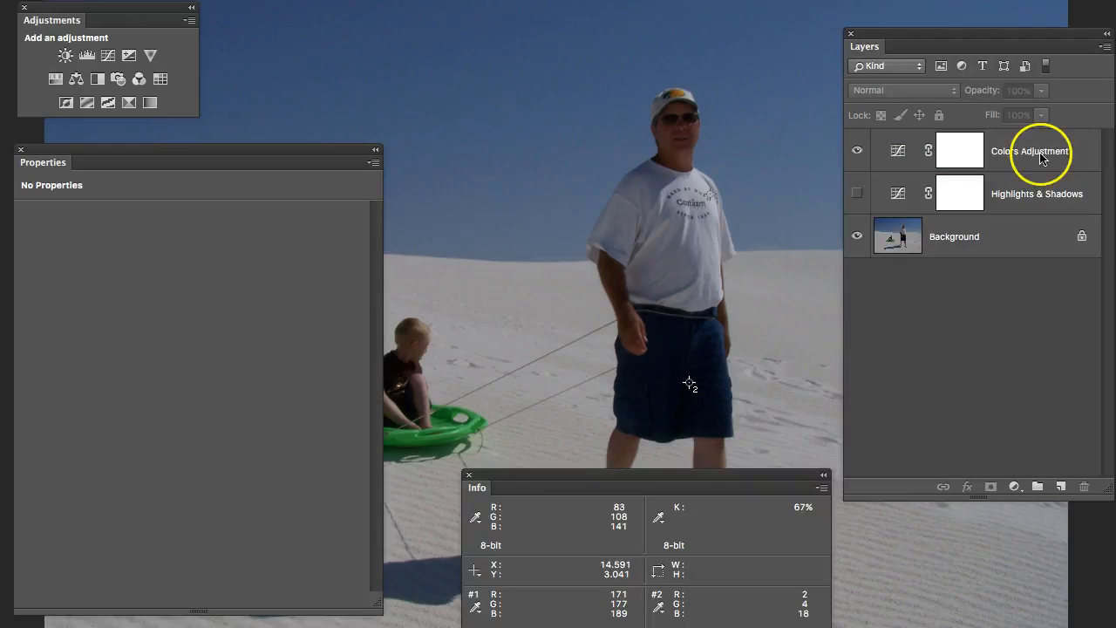
pyautogui.doubleClick(1034, 151)
pyautogui.doubleClick(1031, 151)
pyautogui.write('& Tone')
pyautogui.press('Return')
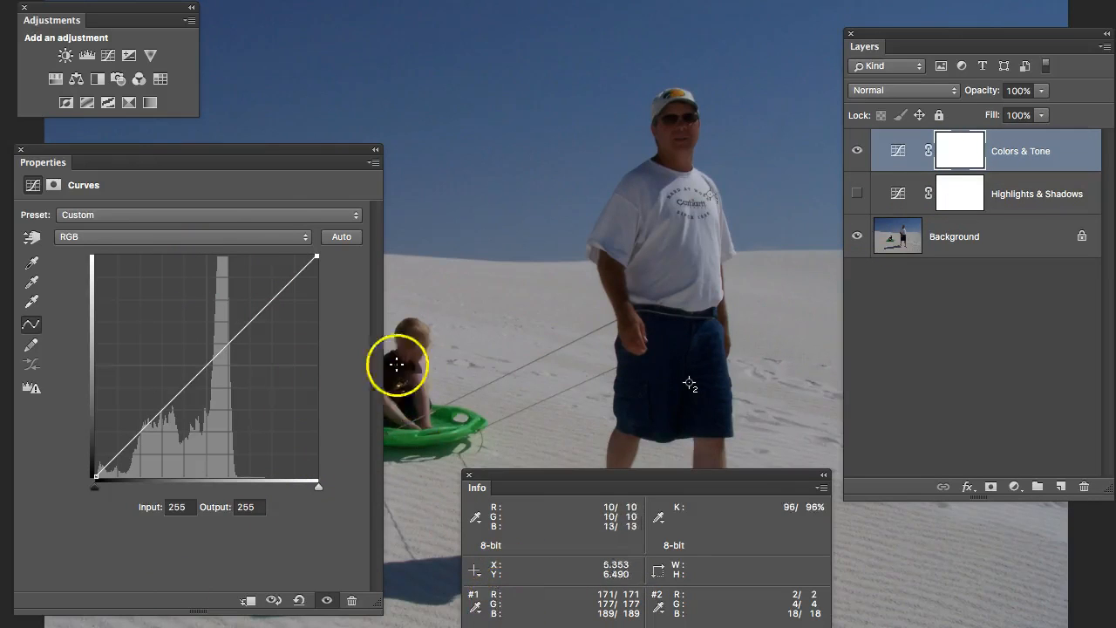
# - Switch the curve to the Red channel and move its white point to input 181
pyautogui.click(252, 241)
pyautogui.click(245, 253)
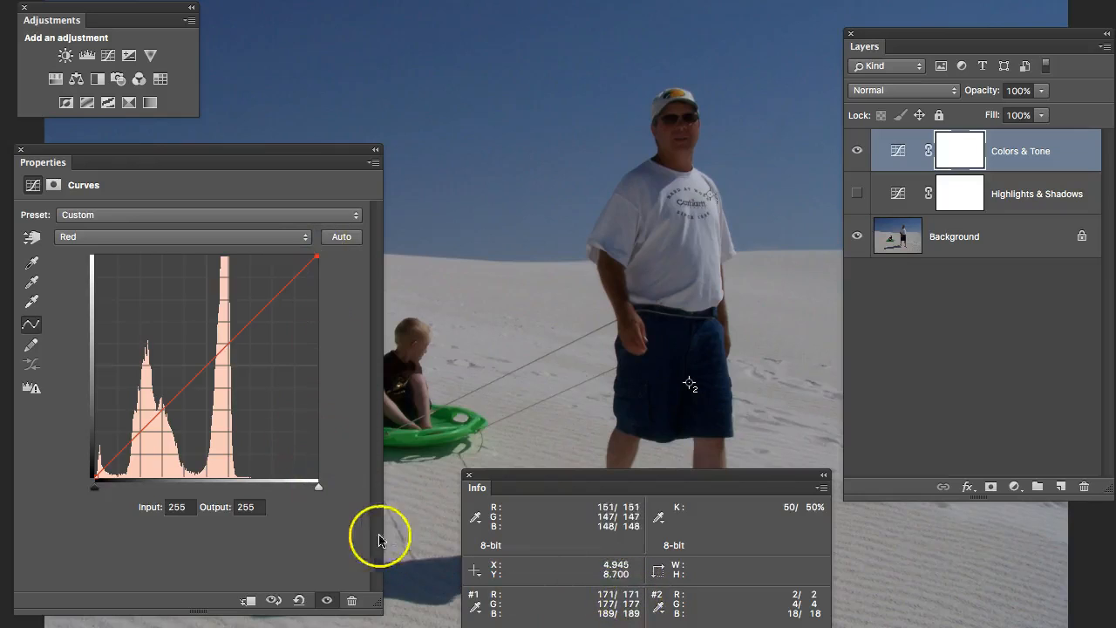
pyautogui.moveTo(318, 490); pyautogui.dragTo(252, 490)
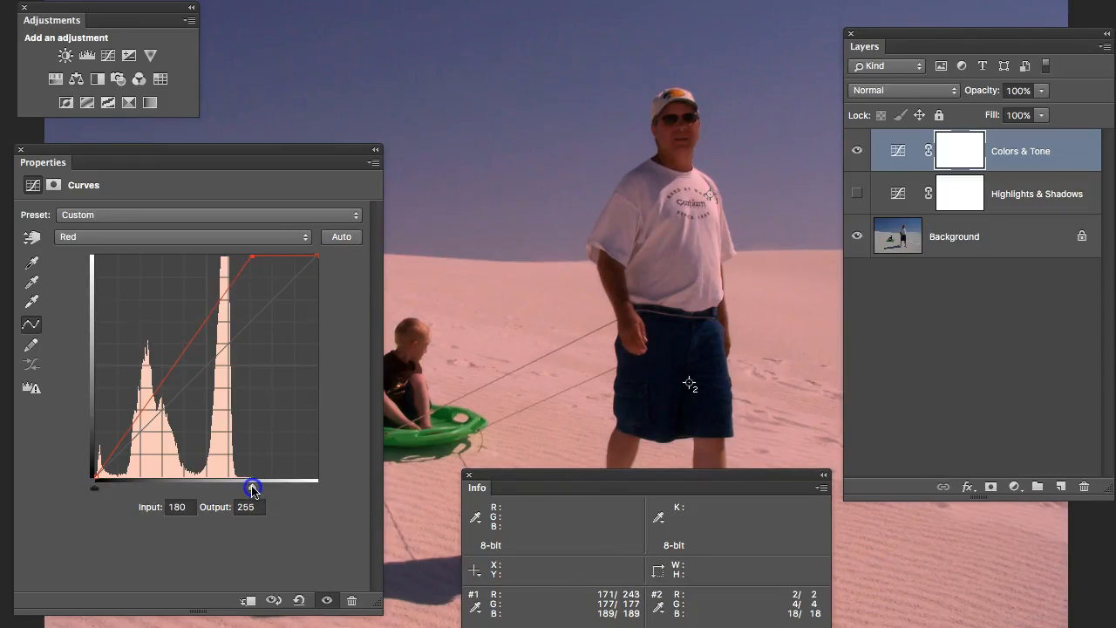
pyautogui.moveTo(250, 490); pyautogui.dragTo(255, 489)
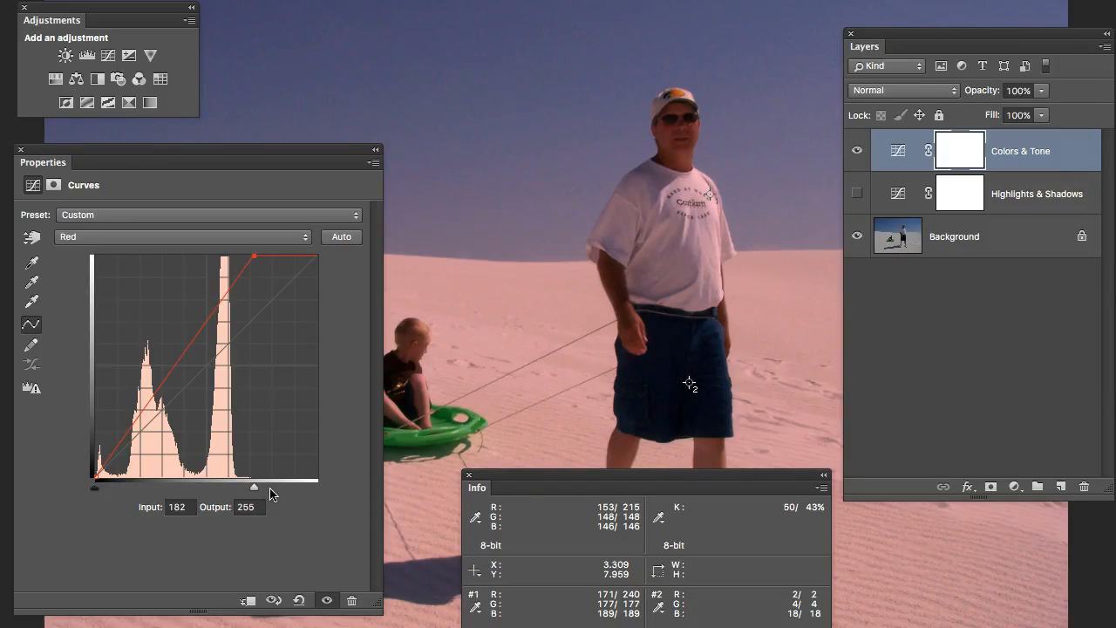
pyautogui.press('Left')
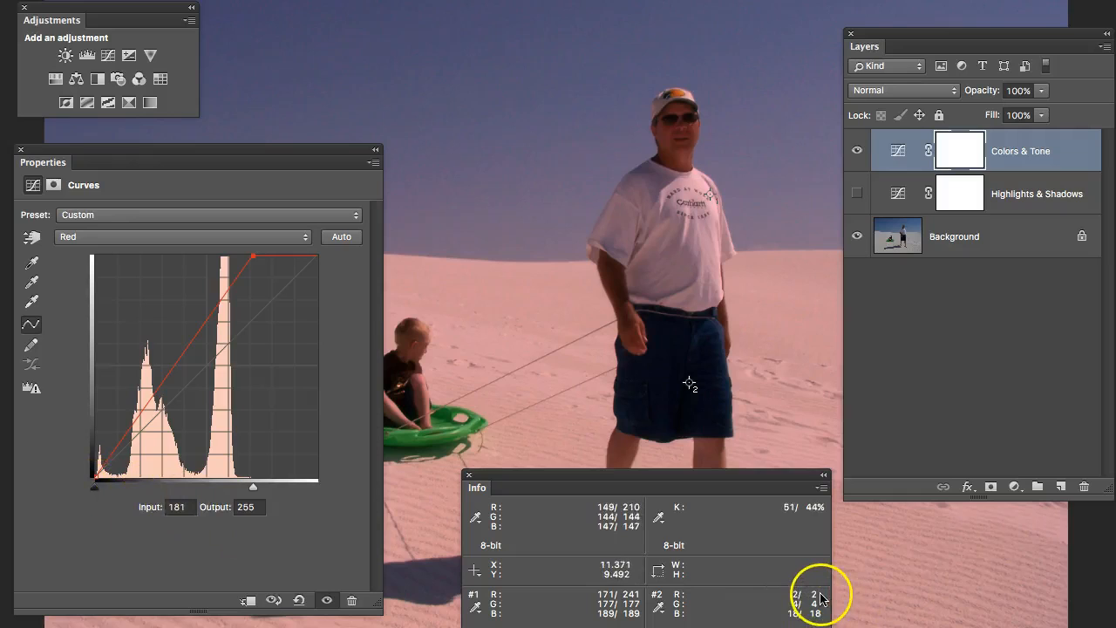
# - Select the red curve's black point and raise its output to 8
pyautogui.click(95, 491)
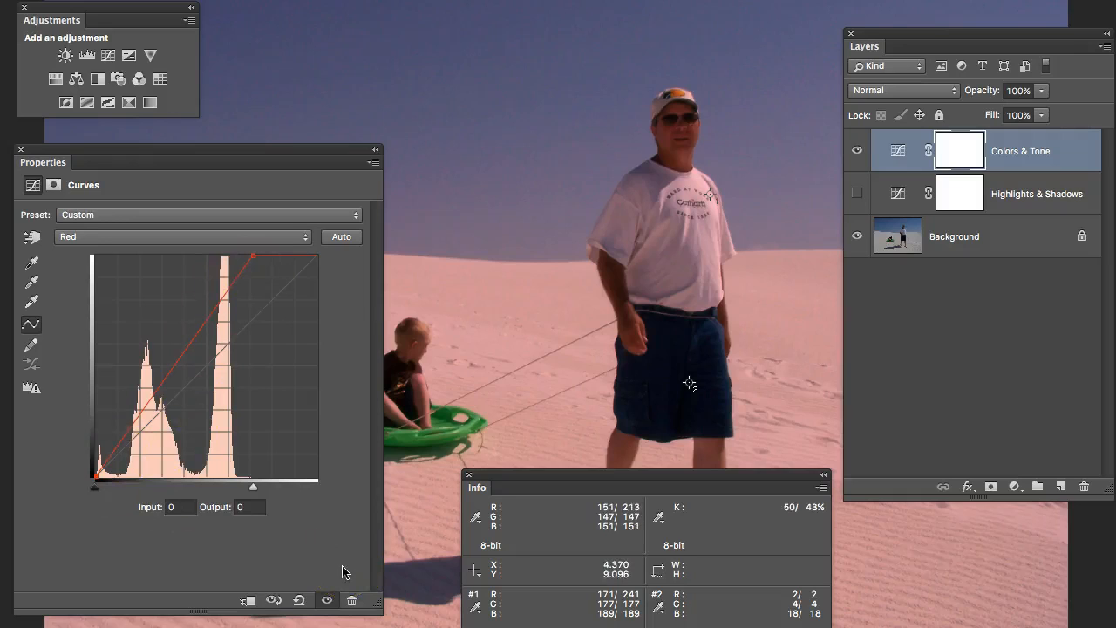
pyautogui.press('Right')
pyautogui.press('Left')
pyautogui.press('Up')
pyautogui.press('Up')
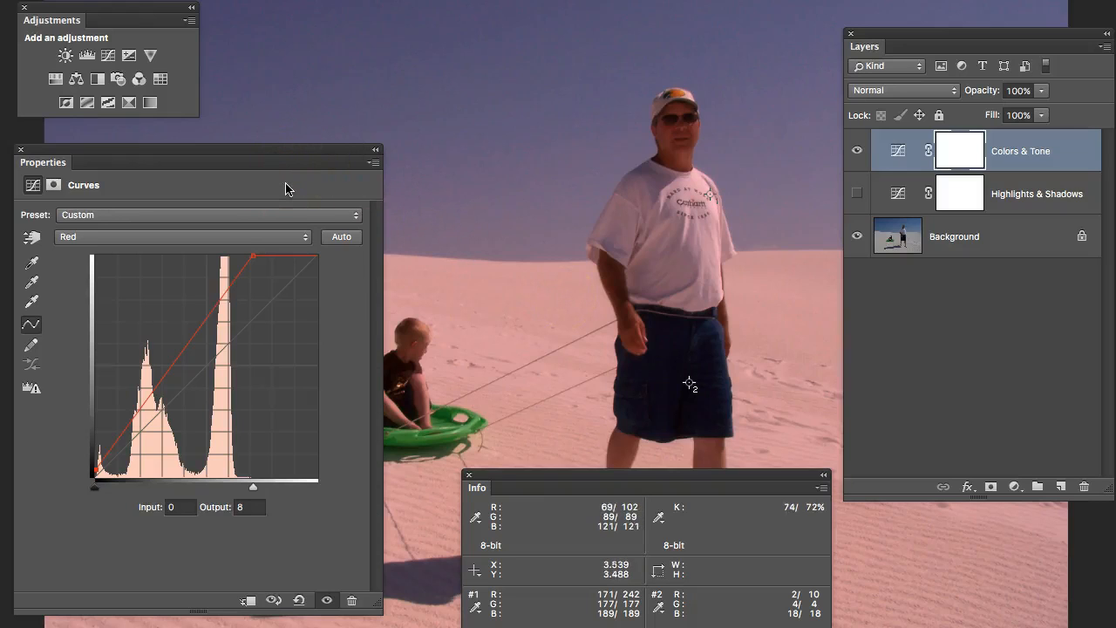
# - Switch to the Green channel and move its white point to input 186
pyautogui.click(304, 239)
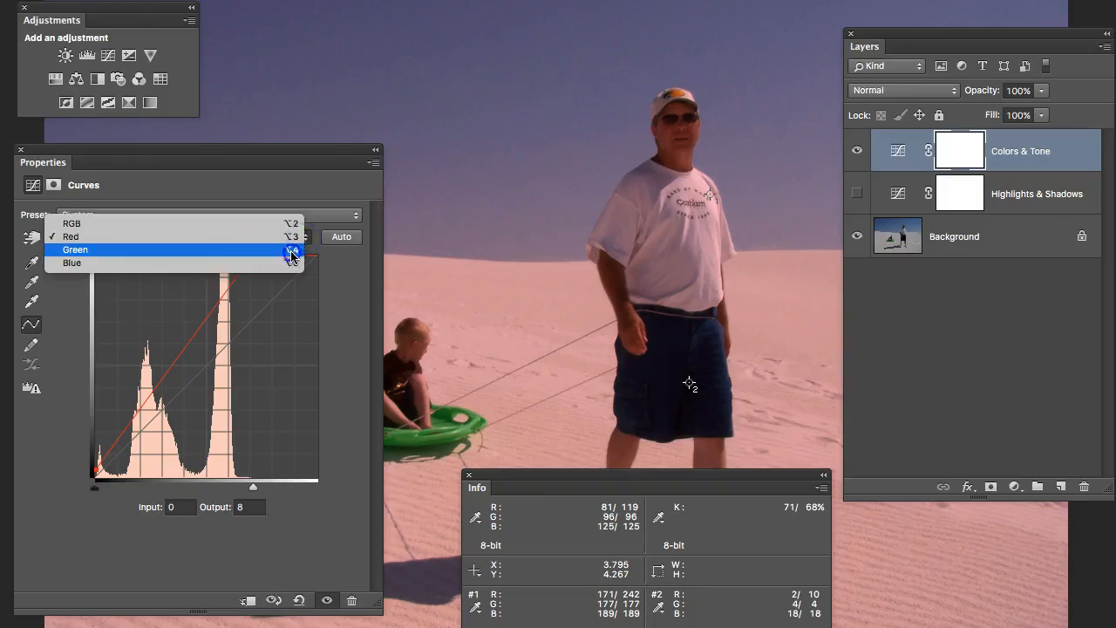
pyautogui.click(292, 251)
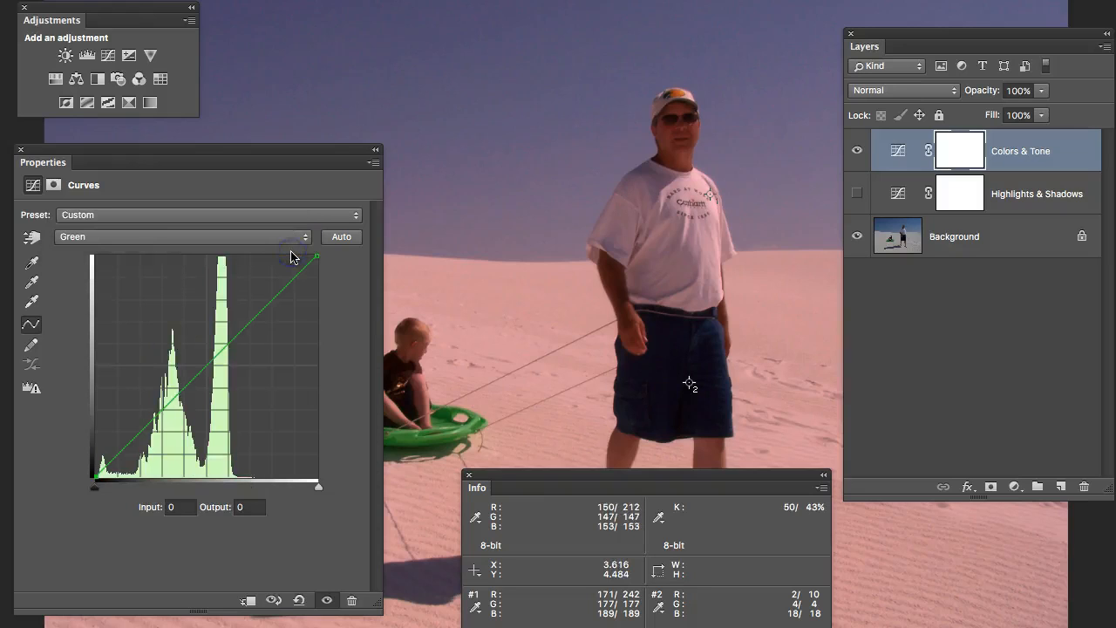
pyautogui.click(313, 490)
pyautogui.moveTo(313, 489); pyautogui.dragTo(265, 496)
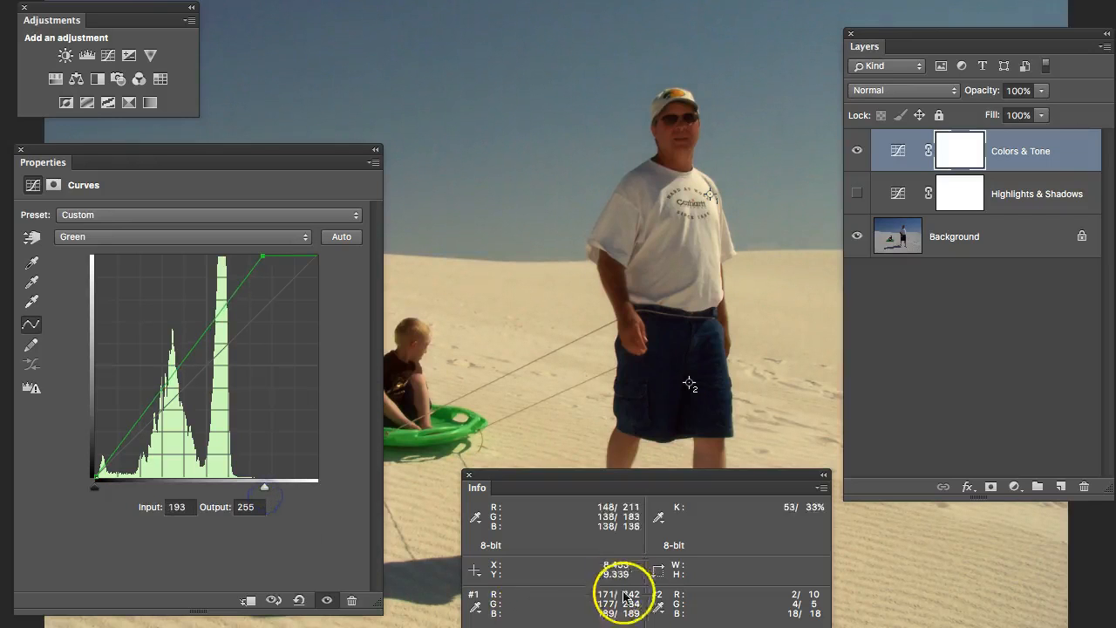
pyautogui.press('Left')
pyautogui.press('Left')
pyautogui.press('Left')
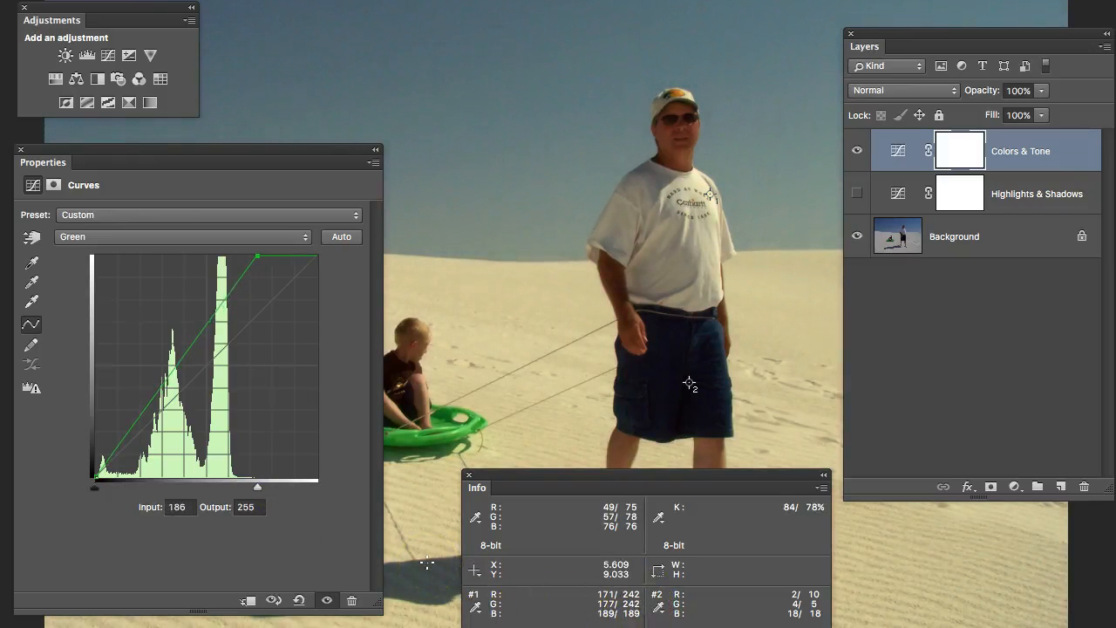
# - Select the green curve's black point and raise its output to 5
pyautogui.click(95, 478)
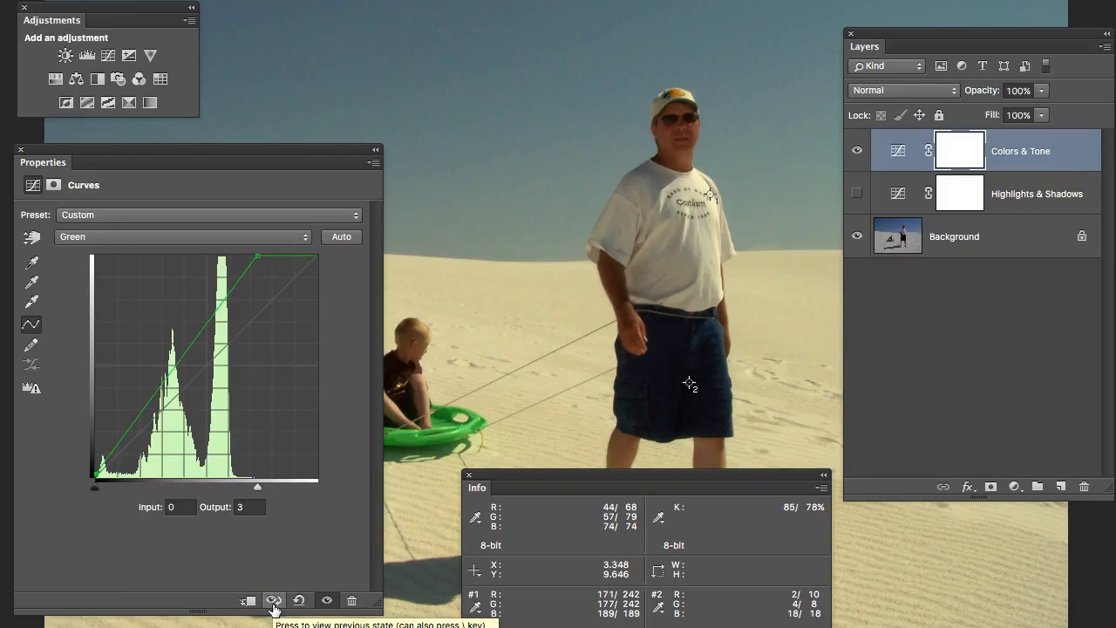
pyautogui.press('Up')
pyautogui.press('Up')
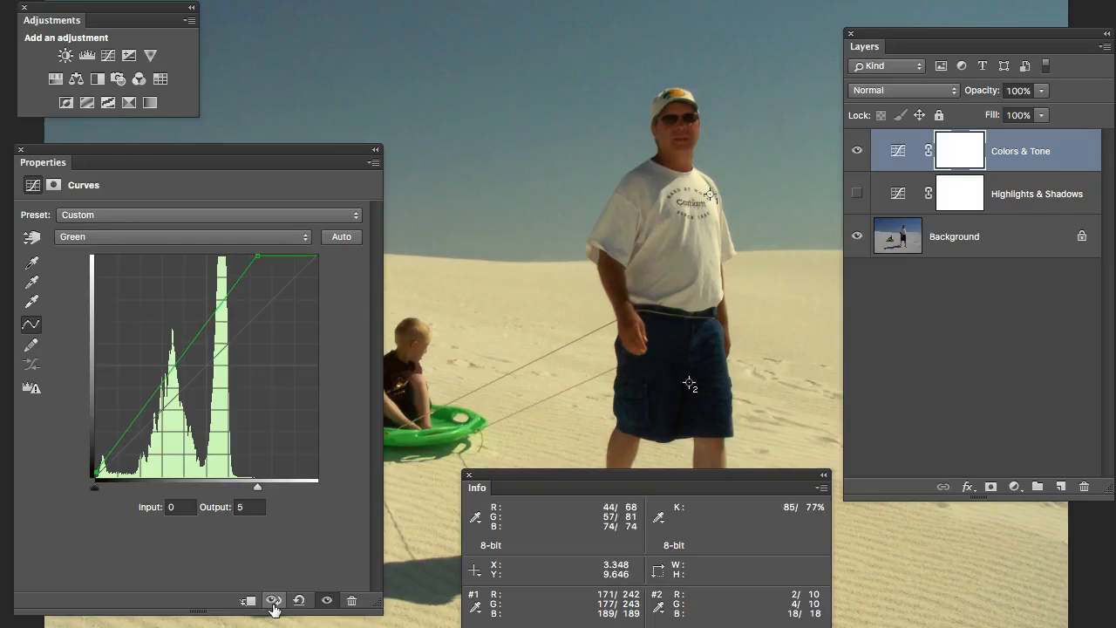
# - Switch to the Blue channel and move its white point to input 198
pyautogui.click(254, 242)
pyautogui.click(250, 248)
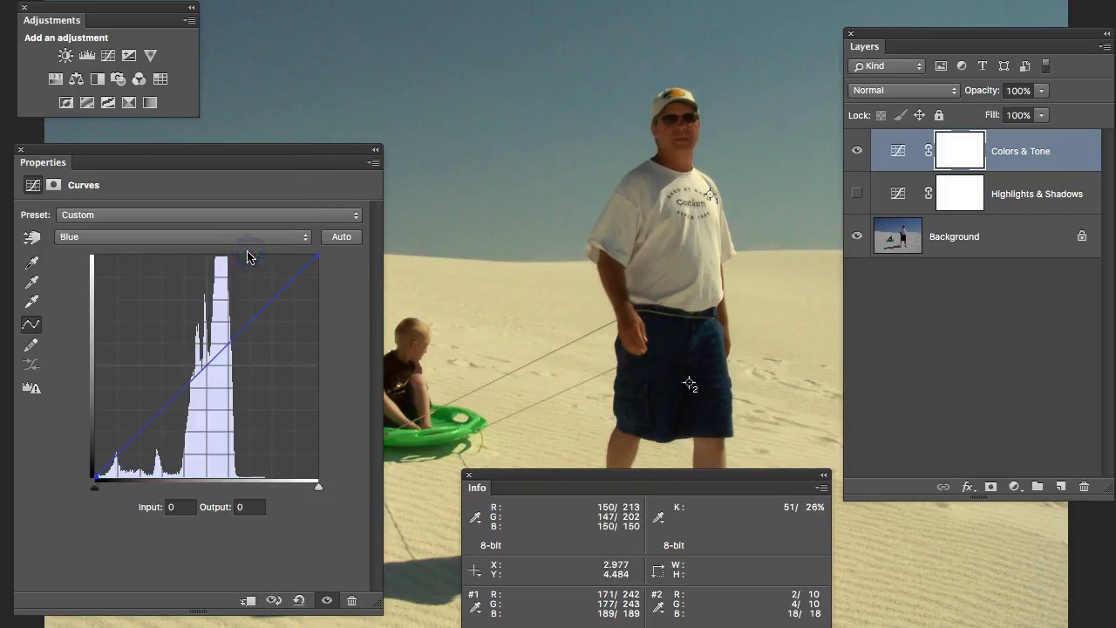
pyautogui.moveTo(319, 486); pyautogui.dragTo(269, 493)
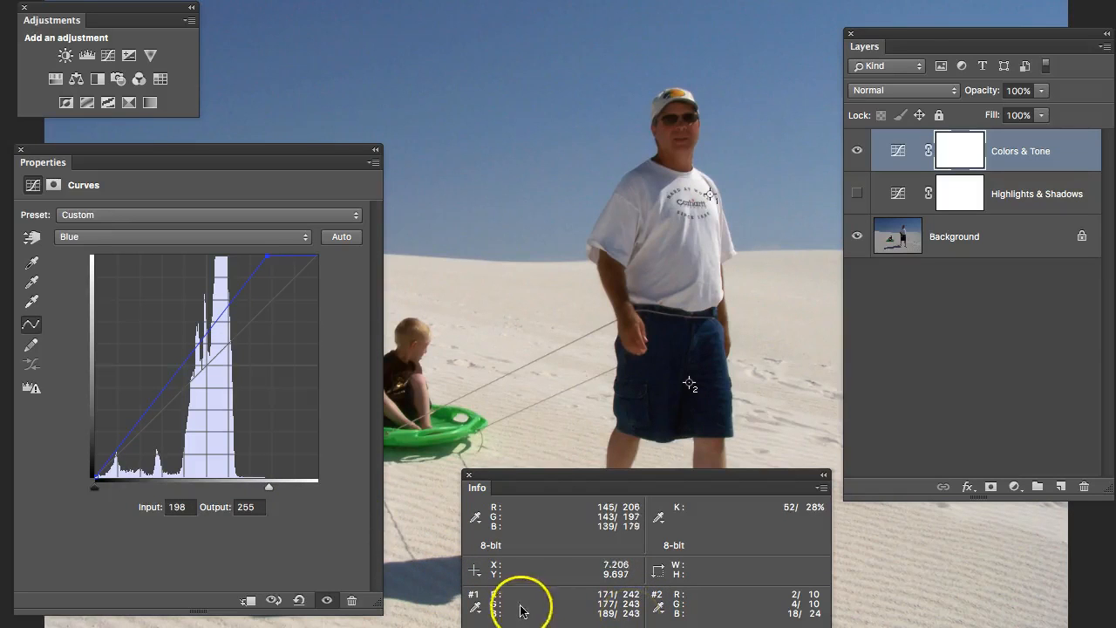
# - Inspect the blue curve's black point and the red curve's white point settings
pyautogui.click(94, 488)
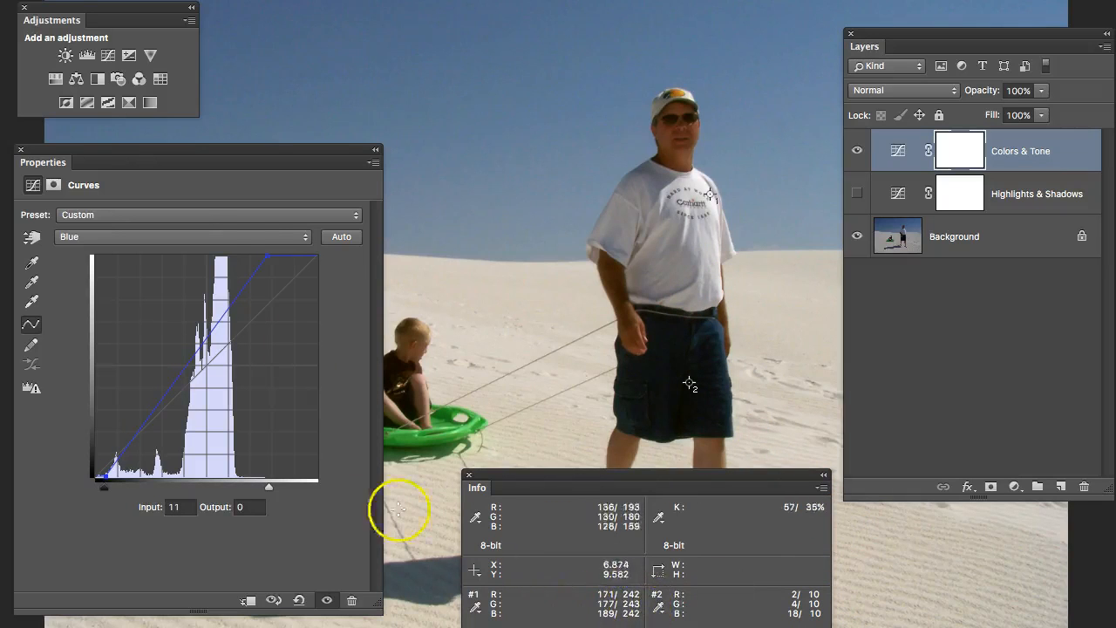
pyautogui.click(232, 237)
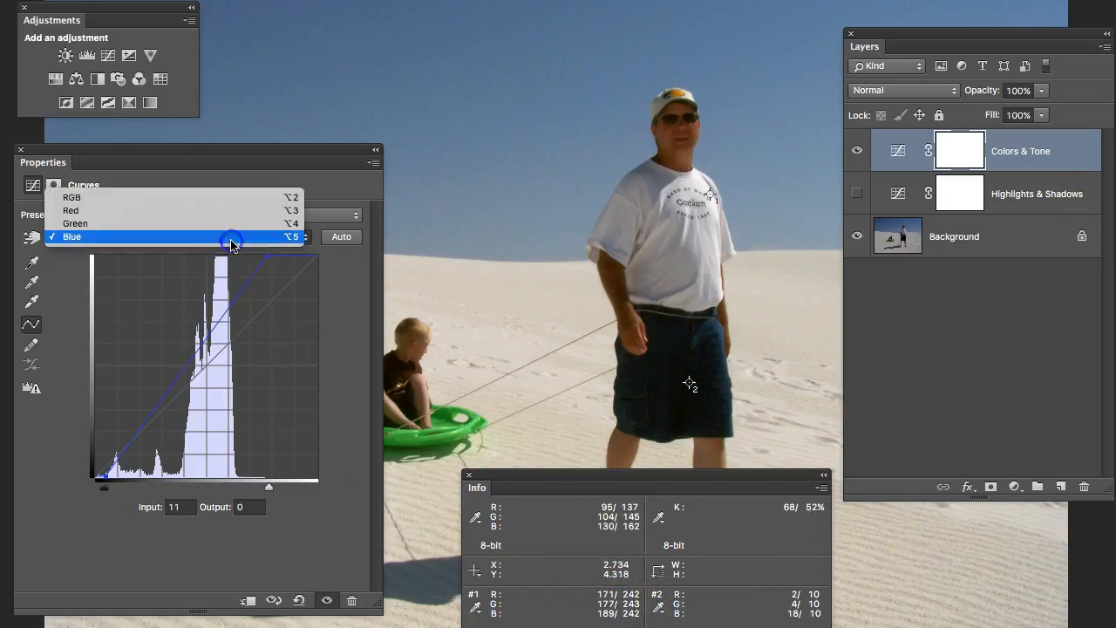
pyautogui.click(181, 210)
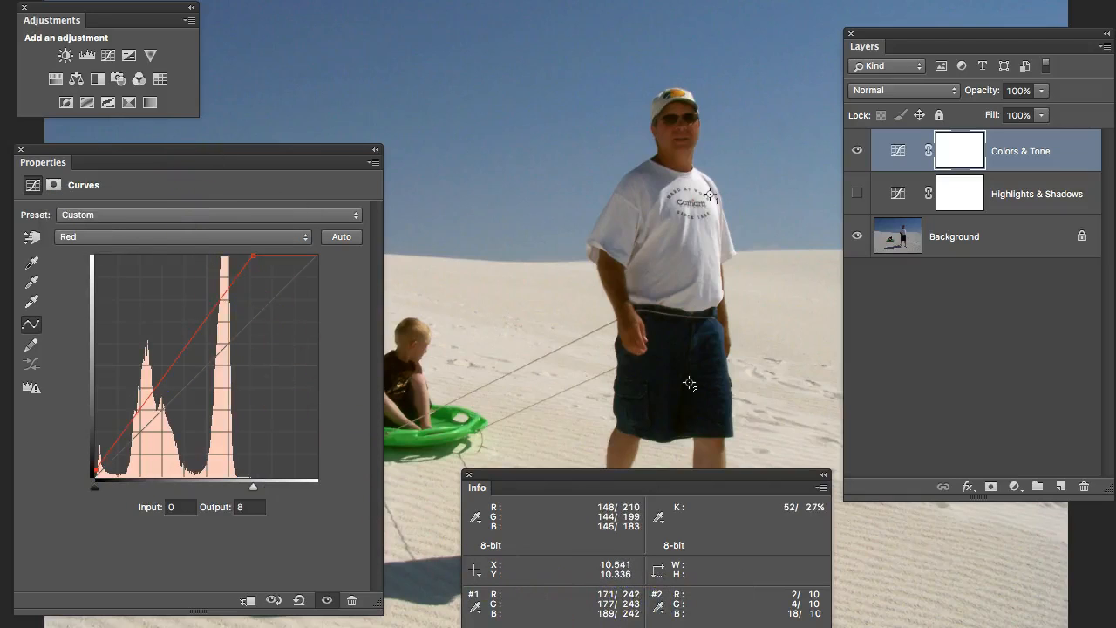
pyautogui.click(251, 256)
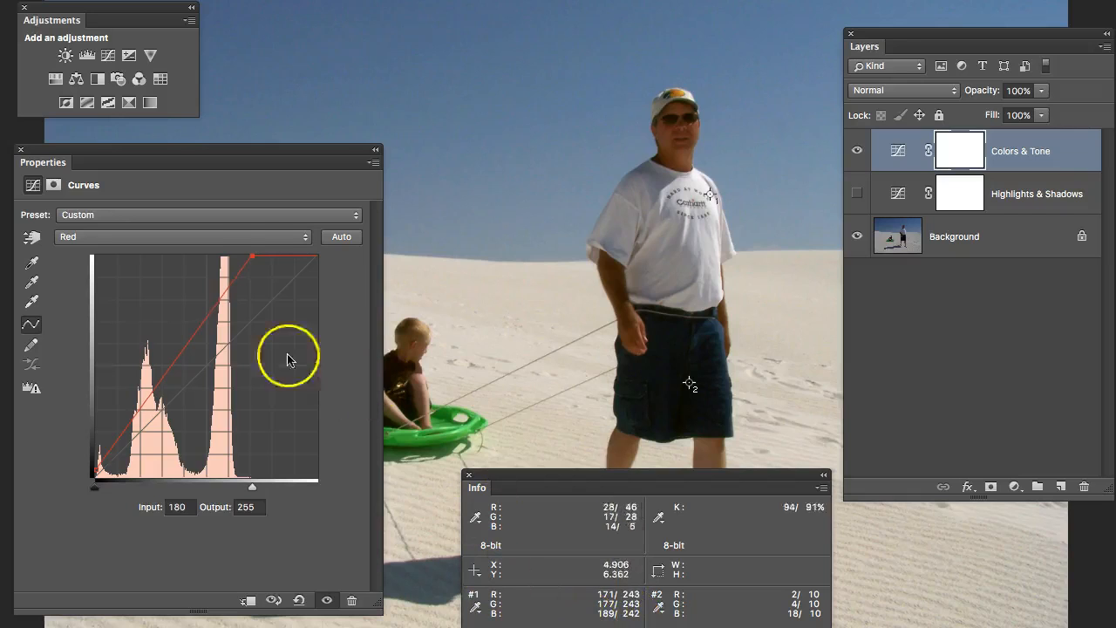
# - Return to the Blue channel and nudge its black point to input 11 and its white point to input 198
pyautogui.click(229, 245)
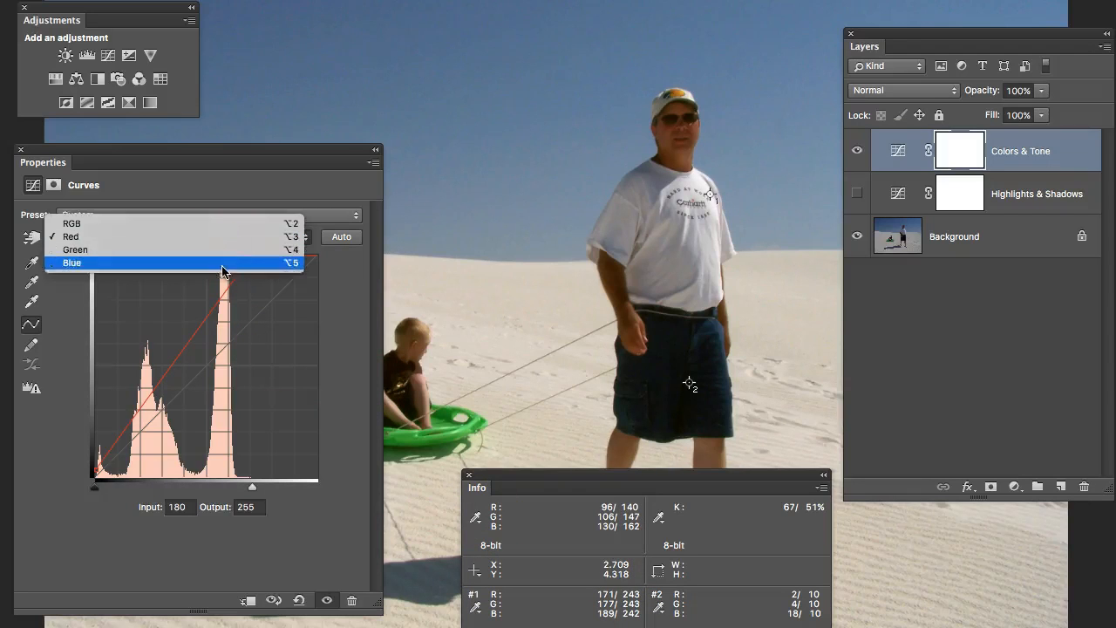
pyautogui.click(224, 267)
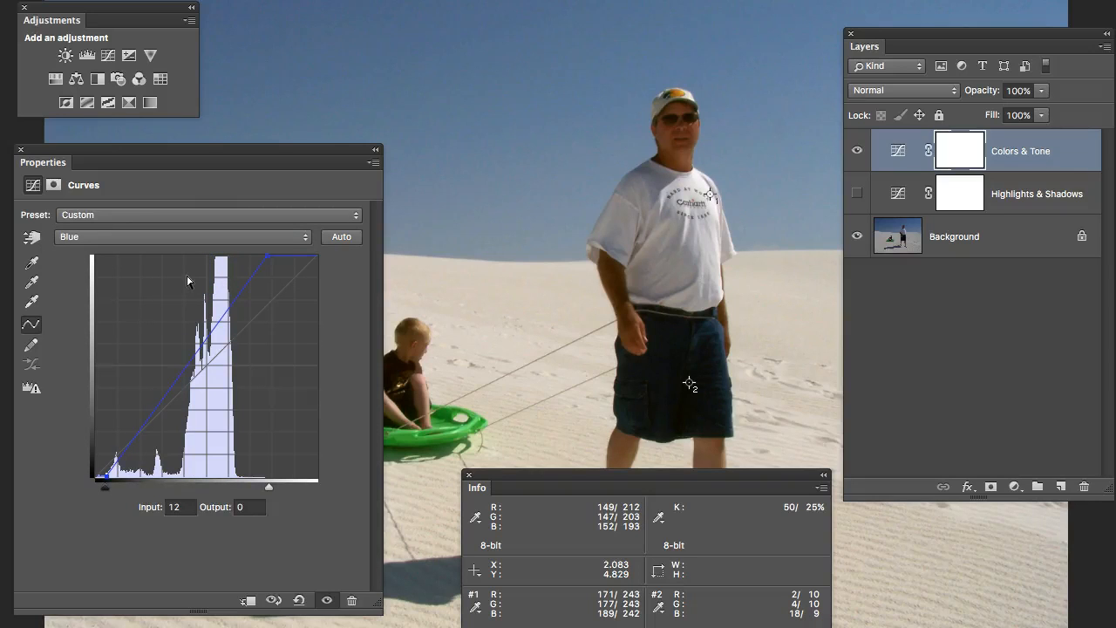
pyautogui.press('Left')
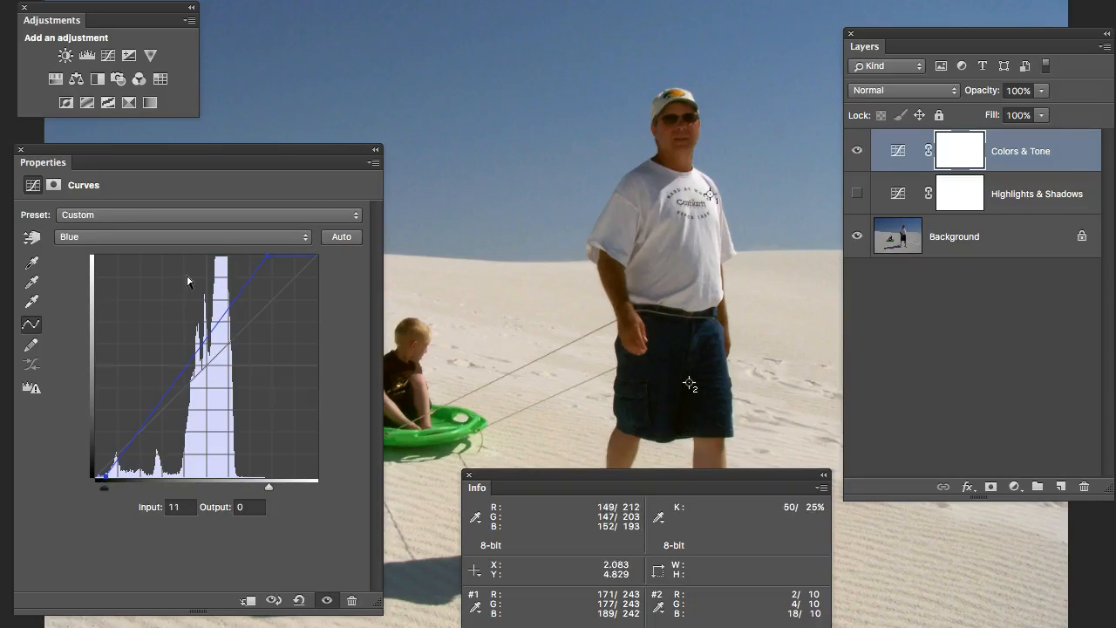
pyautogui.click(267, 257)
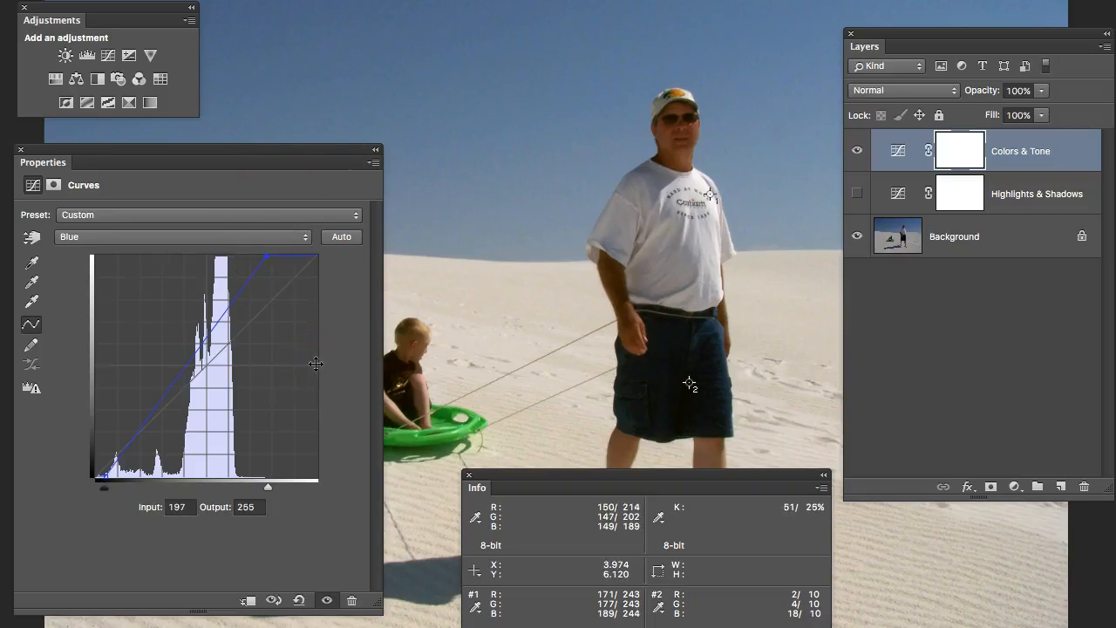
pyautogui.press('Right')
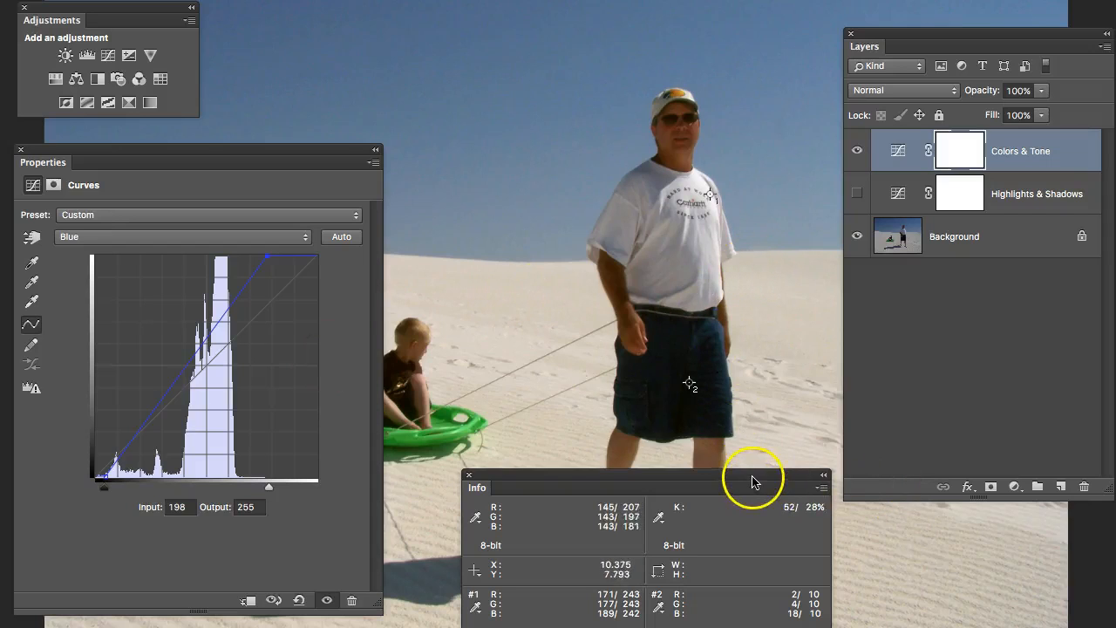
# - Move the Info and Layers panels off the photo and reposition the Curves properties panel
pyautogui.moveTo(751, 482); pyautogui.dragTo(1020, 624)
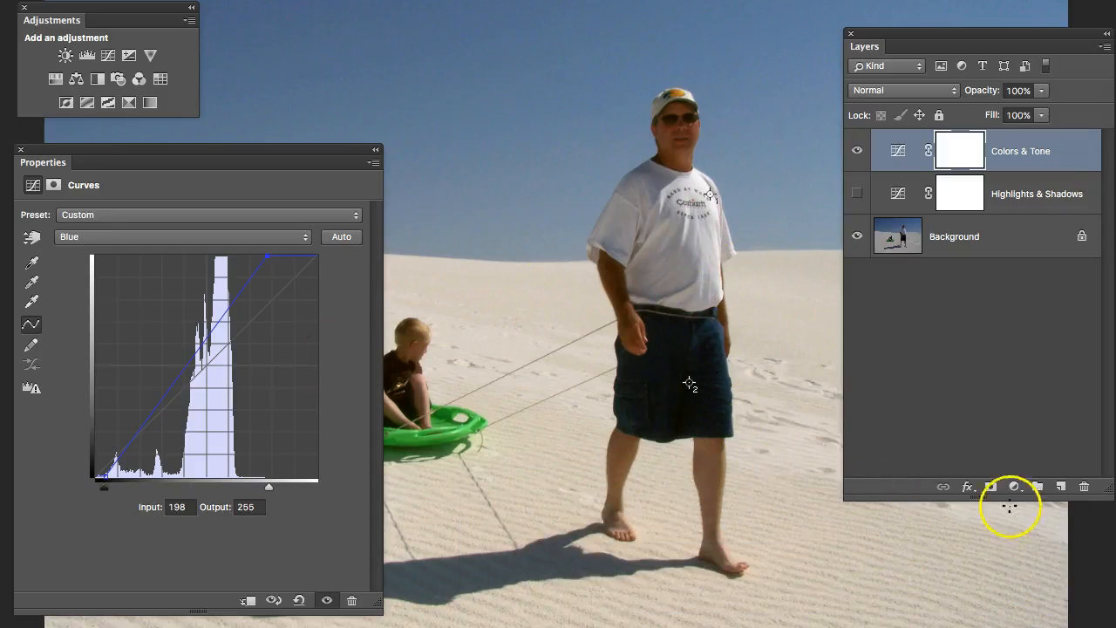
pyautogui.moveTo(1016, 35); pyautogui.dragTo(1115, 40)
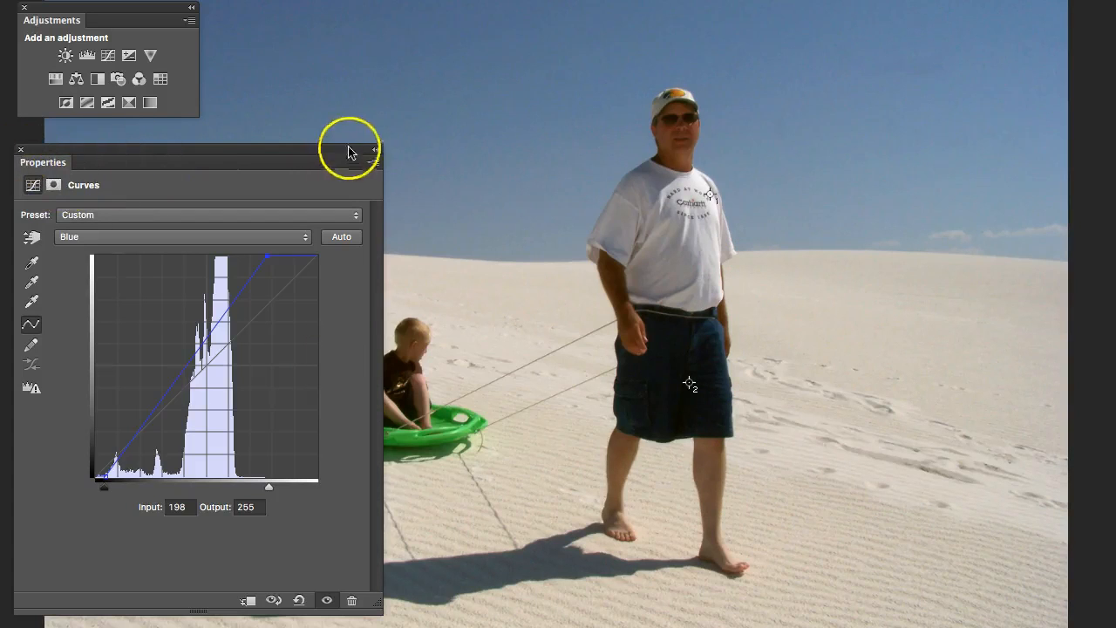
pyautogui.click(375, 154)
pyautogui.click(375, 154)
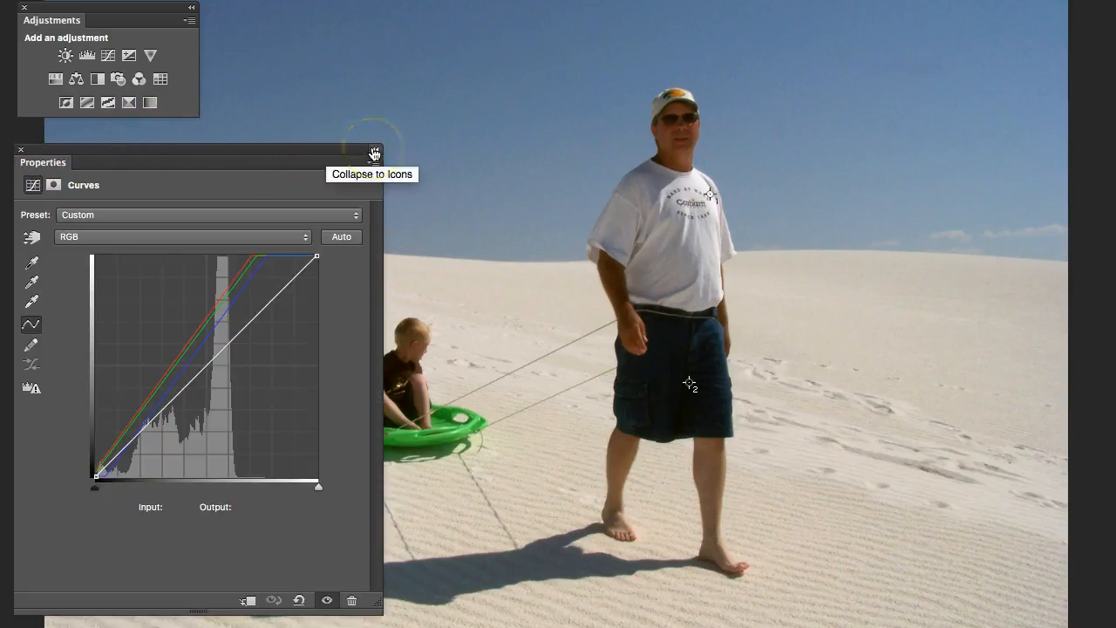
pyautogui.moveTo(341, 150); pyautogui.dragTo(0, 177)
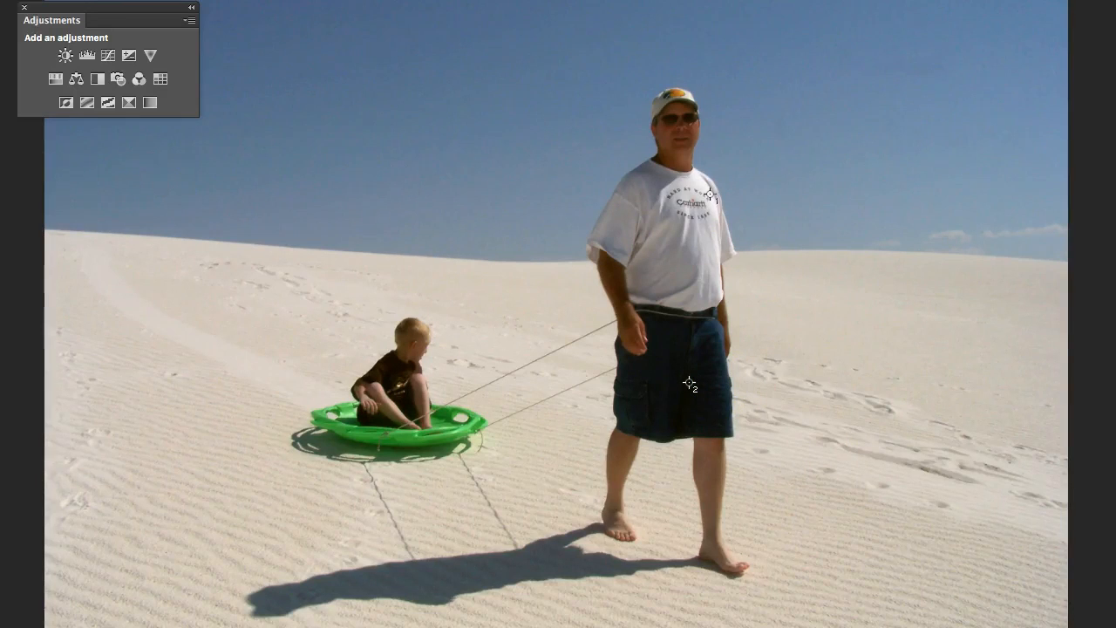
pyautogui.moveTo(194, 200); pyautogui.dragTo(293, 150)
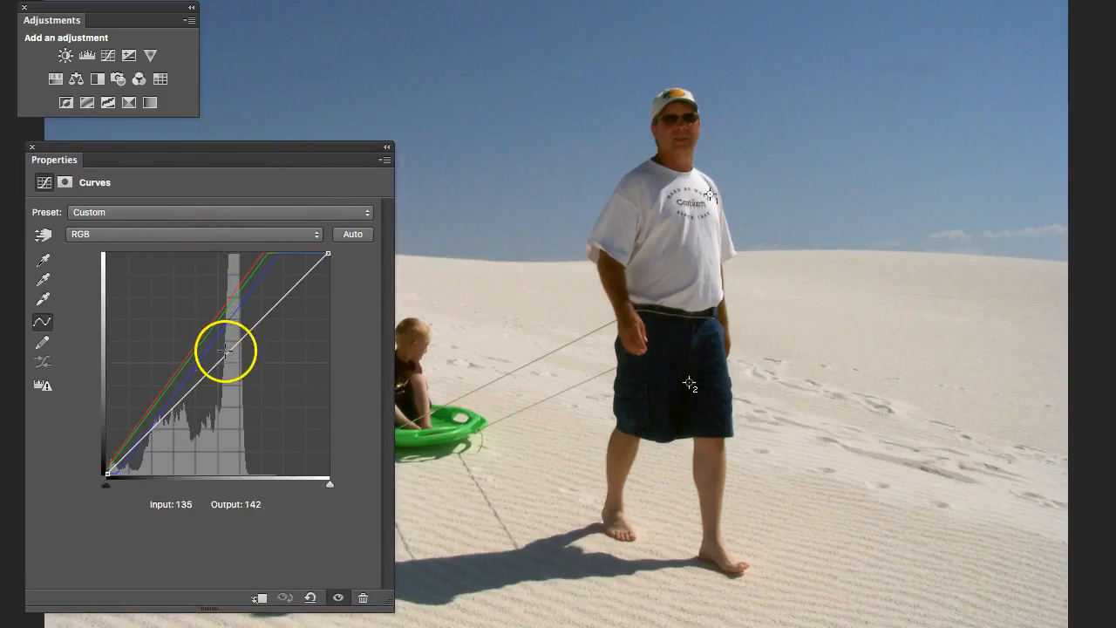
# - Use the targeted adjustment tool on the shirt and arm to add RGB curve points, setting them to 110/129, 163/184 and 40/54
pyautogui.click(41, 238)
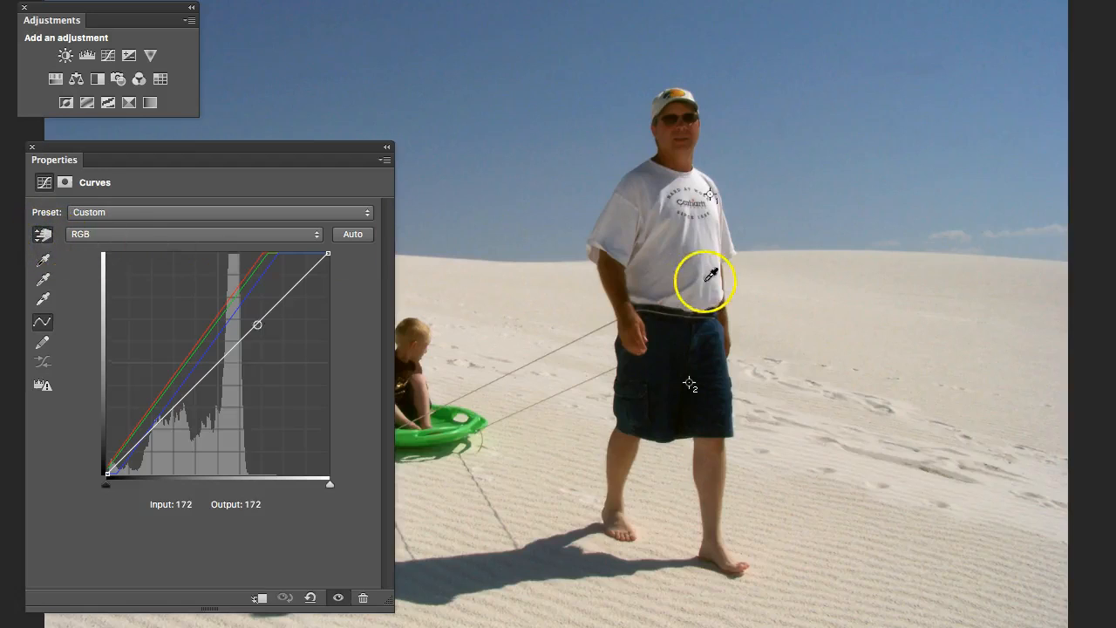
pyautogui.click(710, 195)
pyautogui.moveTo(710, 195); pyautogui.dragTo(712, 194)
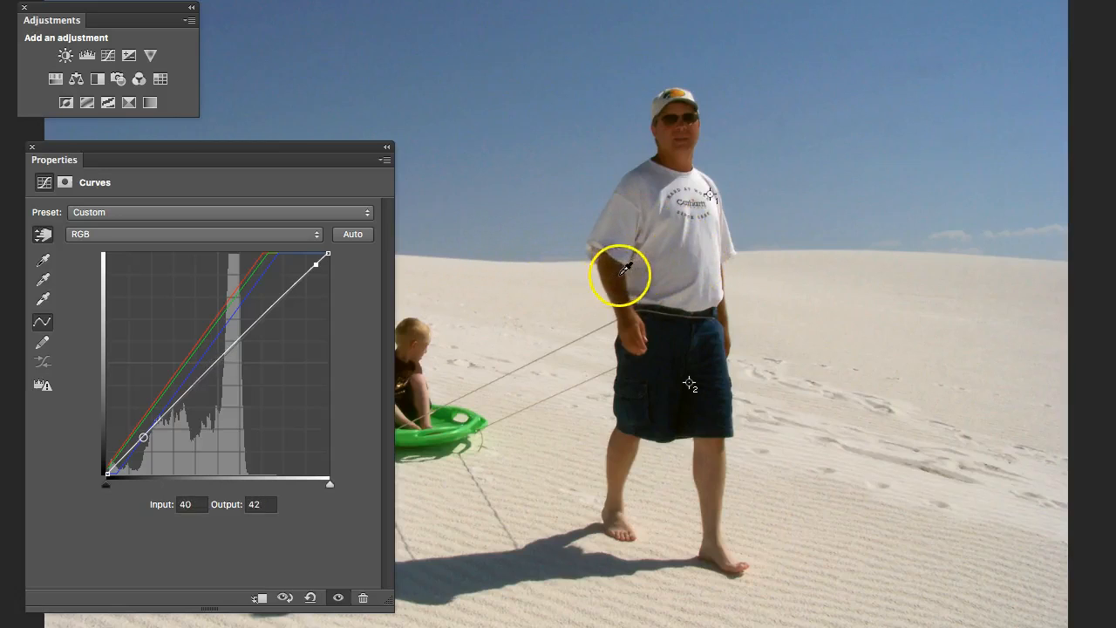
pyautogui.click(205, 371)
pyautogui.moveTo(206, 371); pyautogui.dragTo(202, 361)
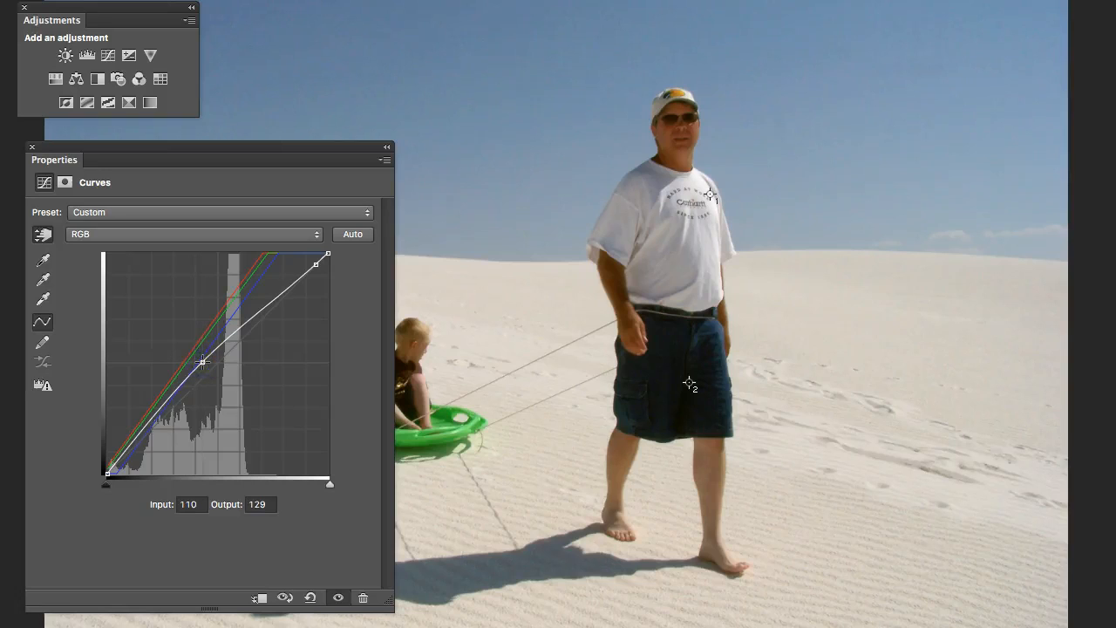
pyautogui.moveTo(260, 311)
pyautogui.mouseDown()
pyautogui.moveTo(262, 298)
pyautogui.moveTo(248, 314)
pyautogui.mouseUp()
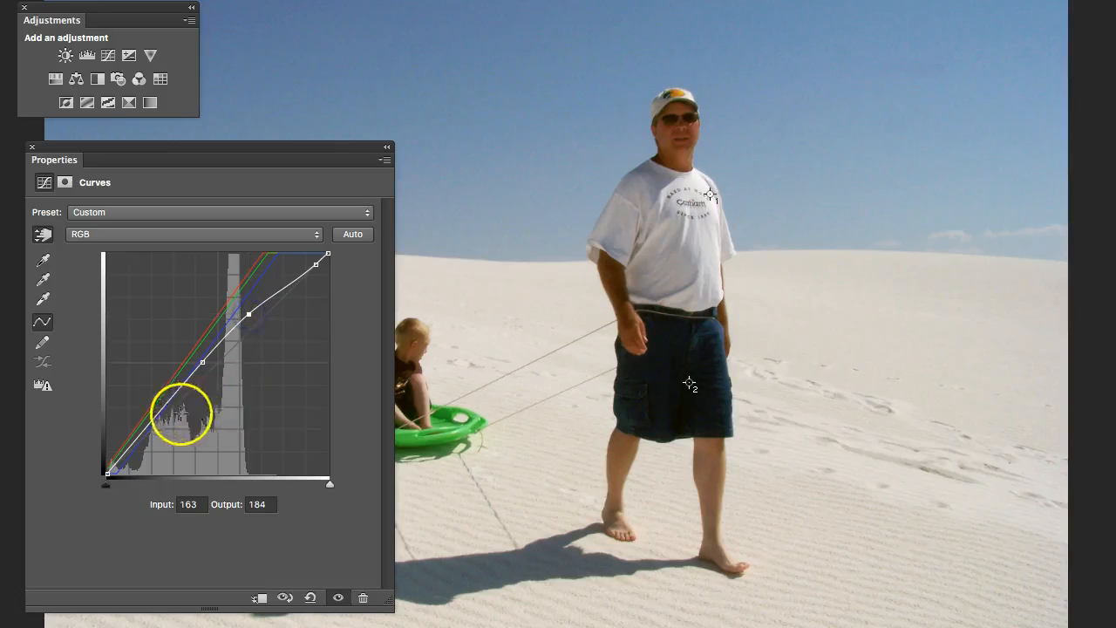
pyautogui.moveTo(150, 425)
pyautogui.mouseDown()
pyautogui.moveTo(150, 442)
pyautogui.moveTo(143, 427)
pyautogui.mouseUp()
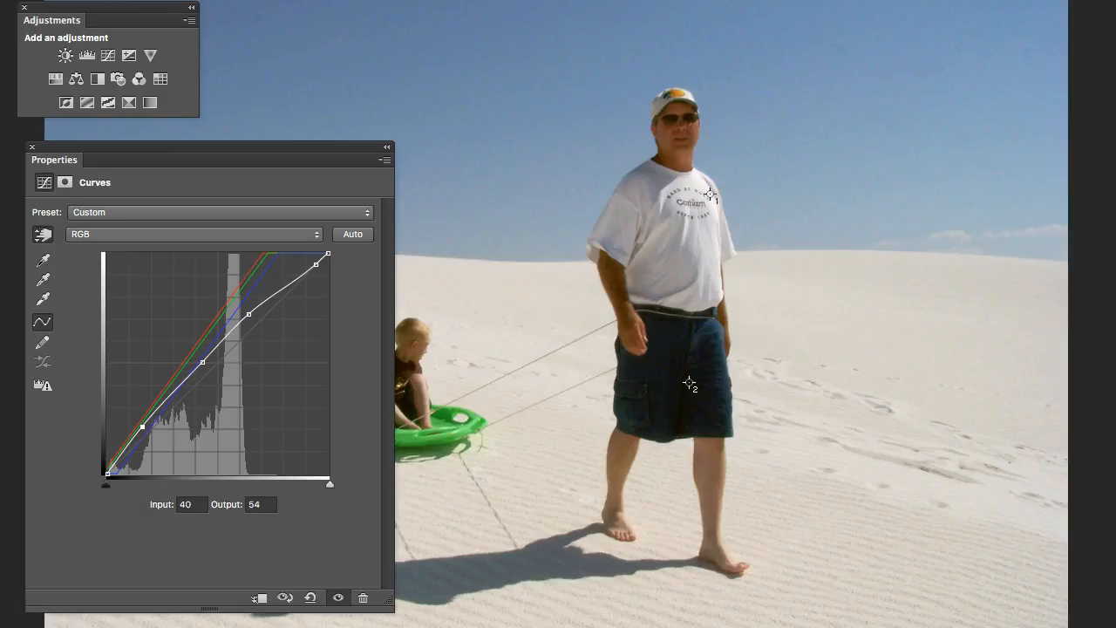
# - Toggle the adjustment's visibility to compare, then remove the top highlight point from the RGB curve
pyautogui.click(338, 597)
pyautogui.click(338, 598)
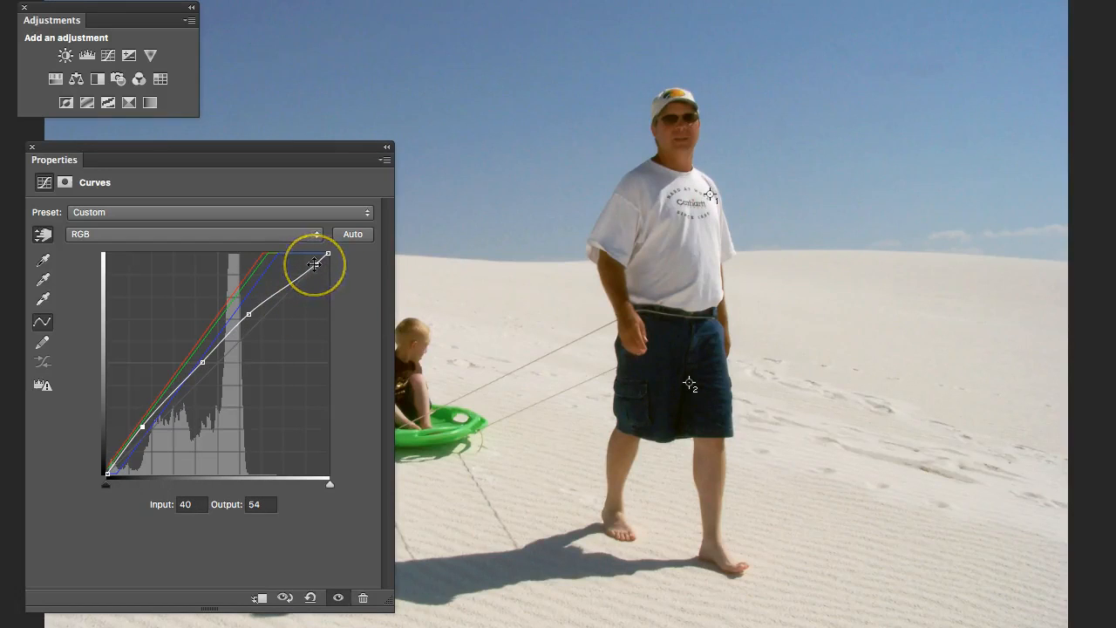
pyautogui.click(250, 314)
pyautogui.moveTo(249, 314); pyautogui.dragTo(248, 316)
pyautogui.moveTo(315, 263); pyautogui.dragTo(409, 282)
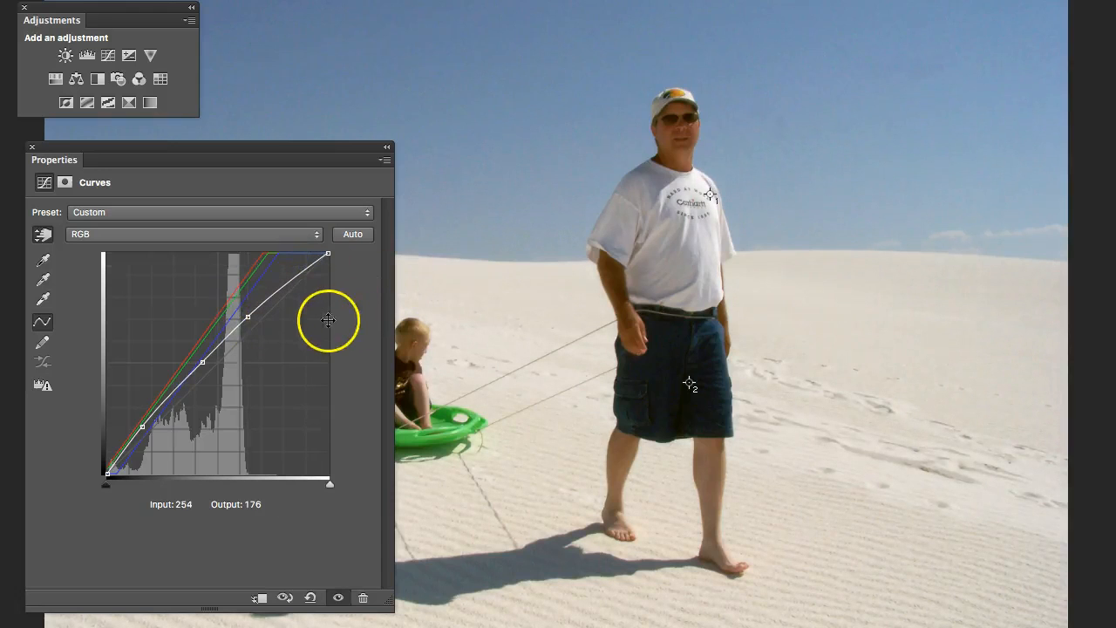
# - Set the RGB curve's upper point to input 172, output 185 and the middle point to input 110, output 126
pyautogui.click(248, 318)
pyautogui.moveTo(248, 318); pyautogui.dragTo(257, 313)
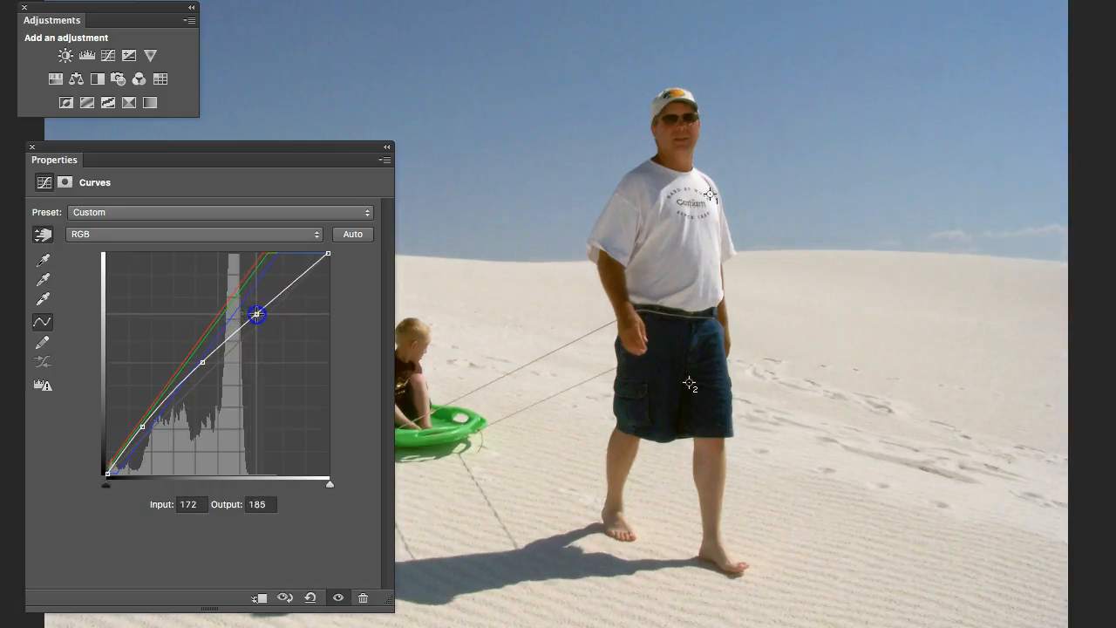
pyautogui.click(202, 360)
pyautogui.moveTo(201, 361); pyautogui.dragTo(202, 364)
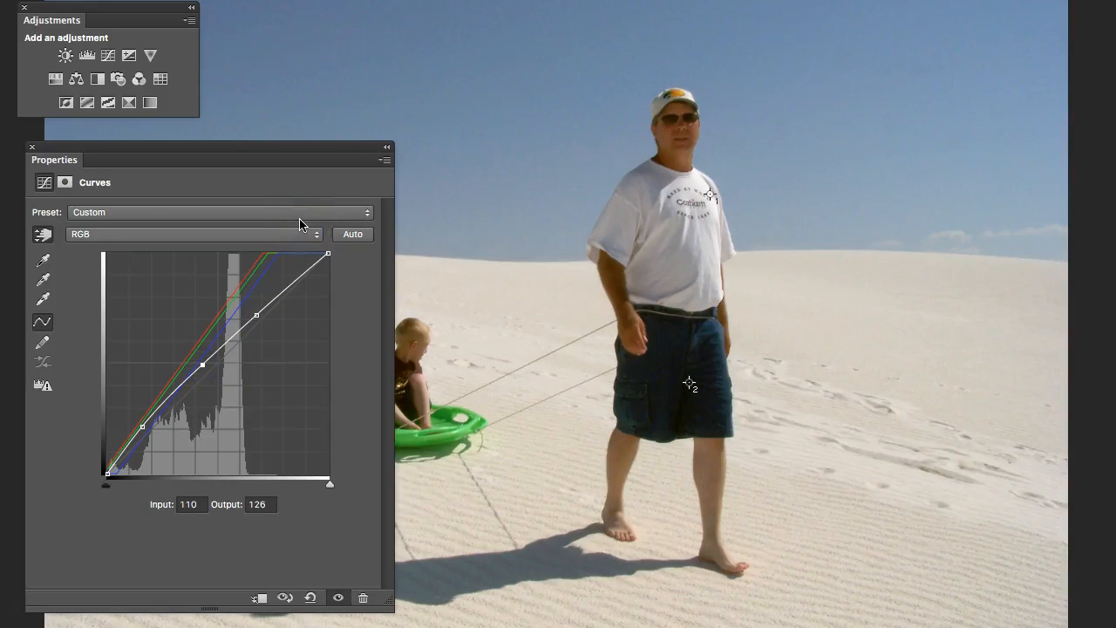